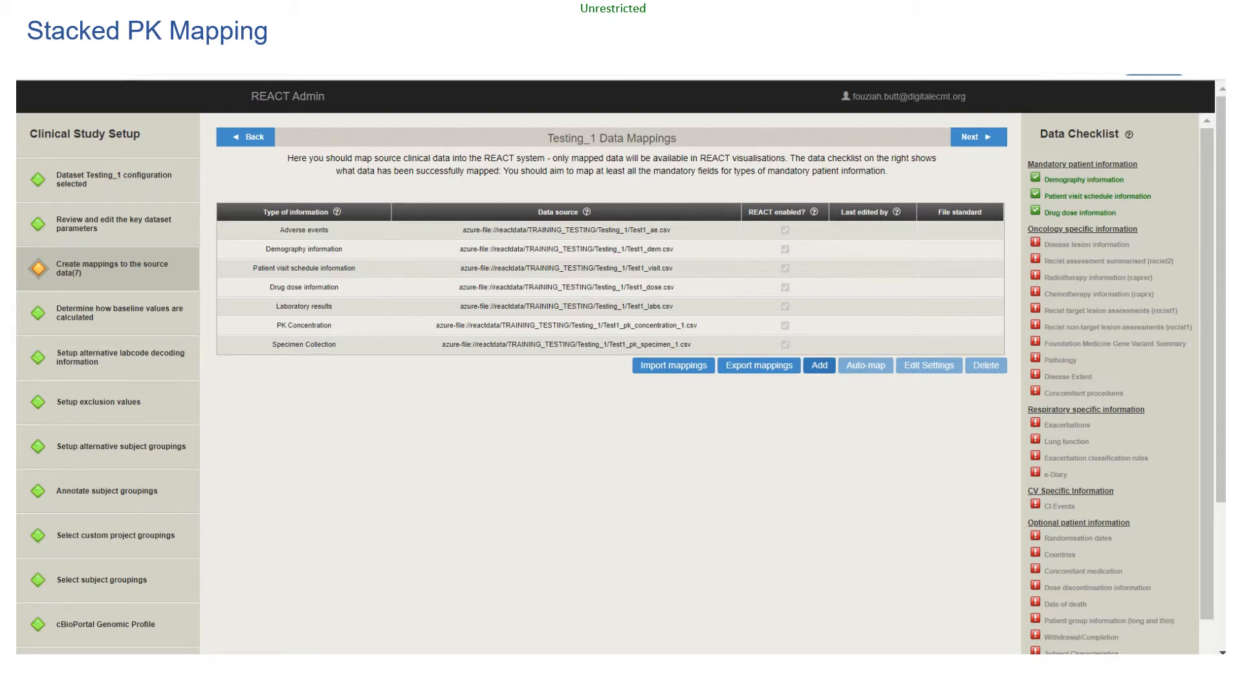
Step: Add a new data source to the Testing_1 mappings with the data type Stacked PK Results
{"action": "left_click", "coordinate": [819, 365]}
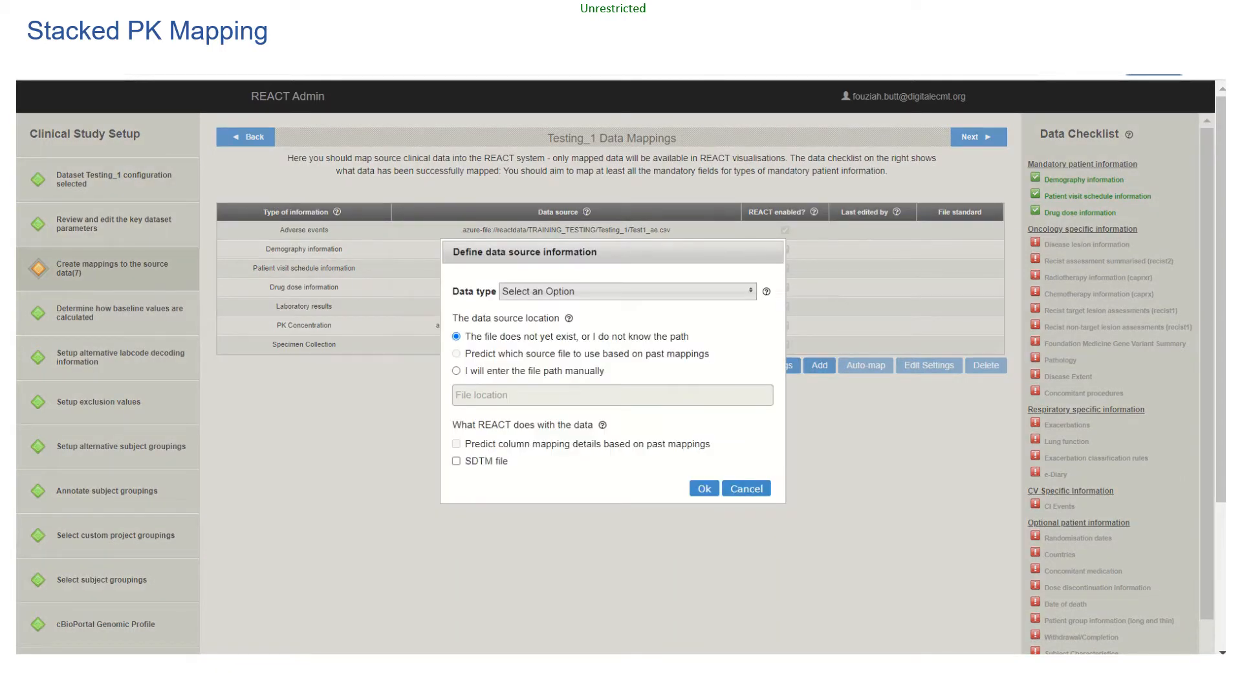
{"action": "left_click", "coordinate": [627, 291]}
{"action": "scroll", "coordinate": [619, 461], "scroll_direction": "down", "scroll_amount": 10}
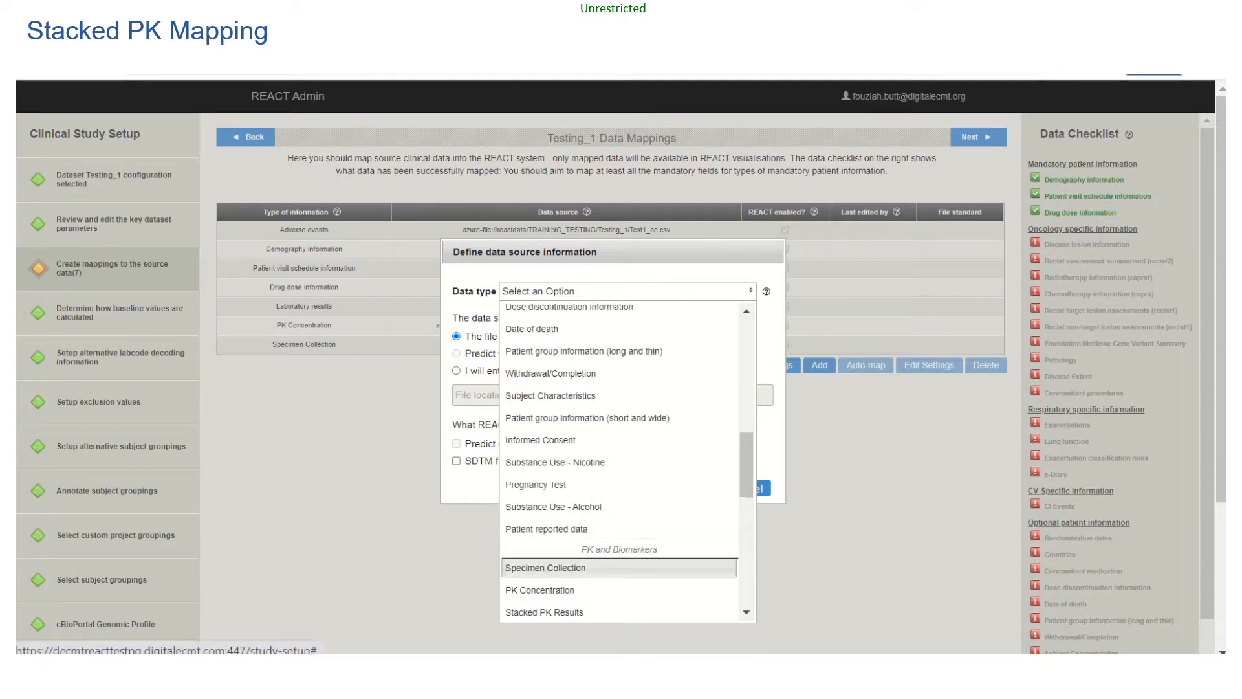
{"action": "left_click", "coordinate": [619, 612]}
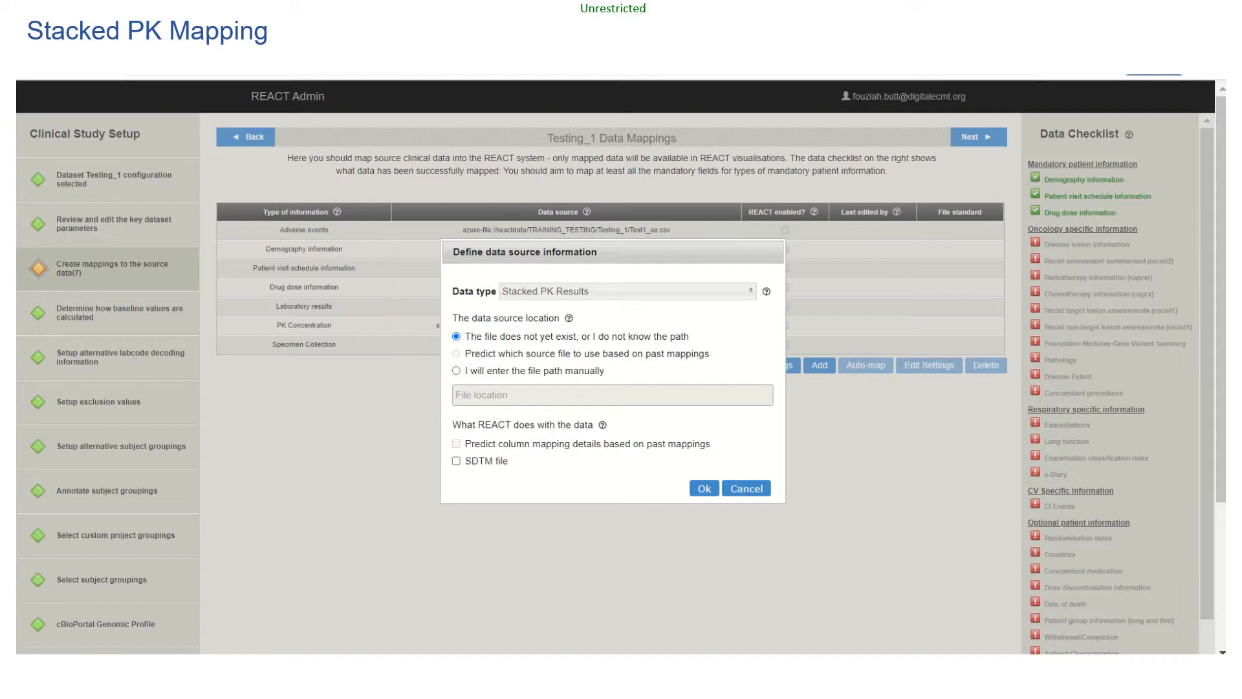
Step: Choose manual file path entry and fill in azure-file://reactdata/TRAINING_TESTING/Testing_1/Test1_pk_concentration_1.csv as the starting path
{"action": "left_click", "coordinate": [456, 371]}
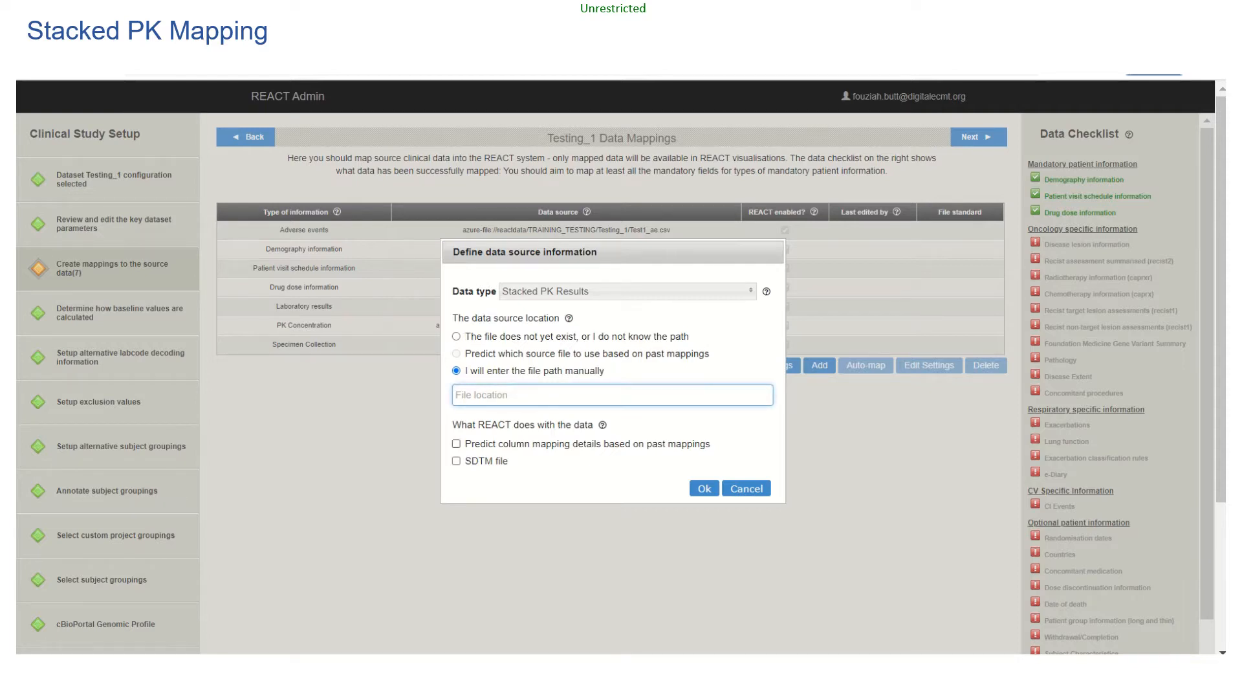
{"action": "type", "text": "az"}
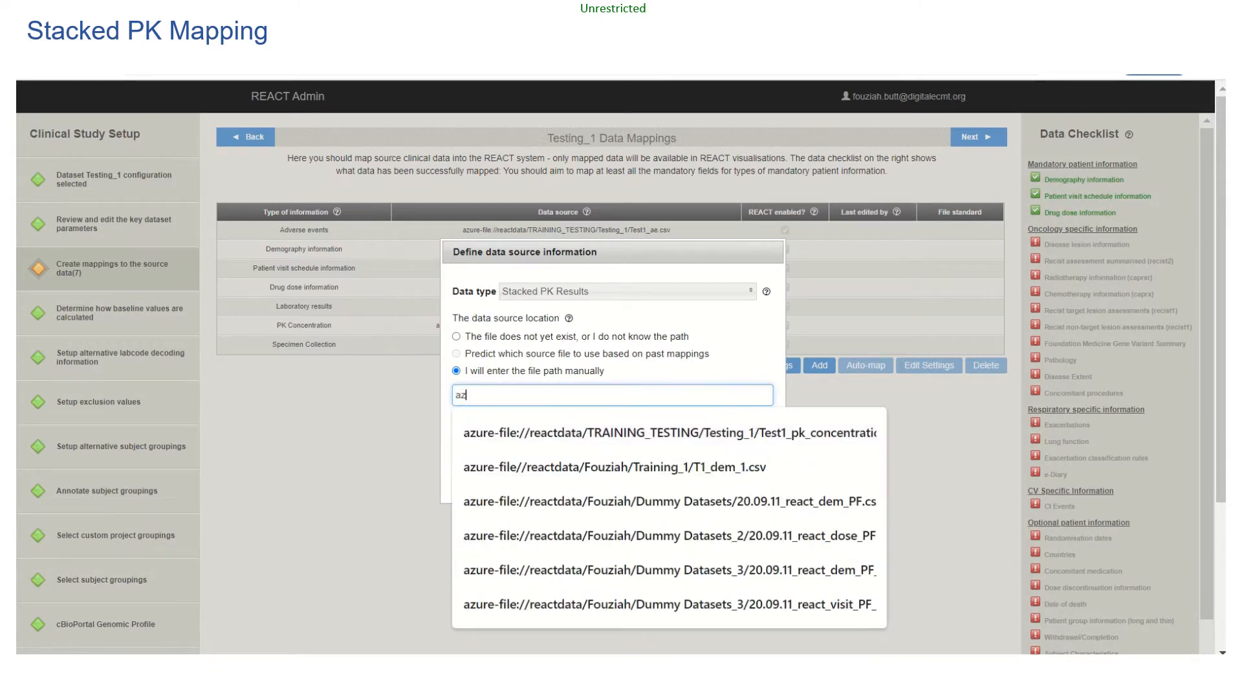
{"action": "left_click", "coordinate": [669, 432]}
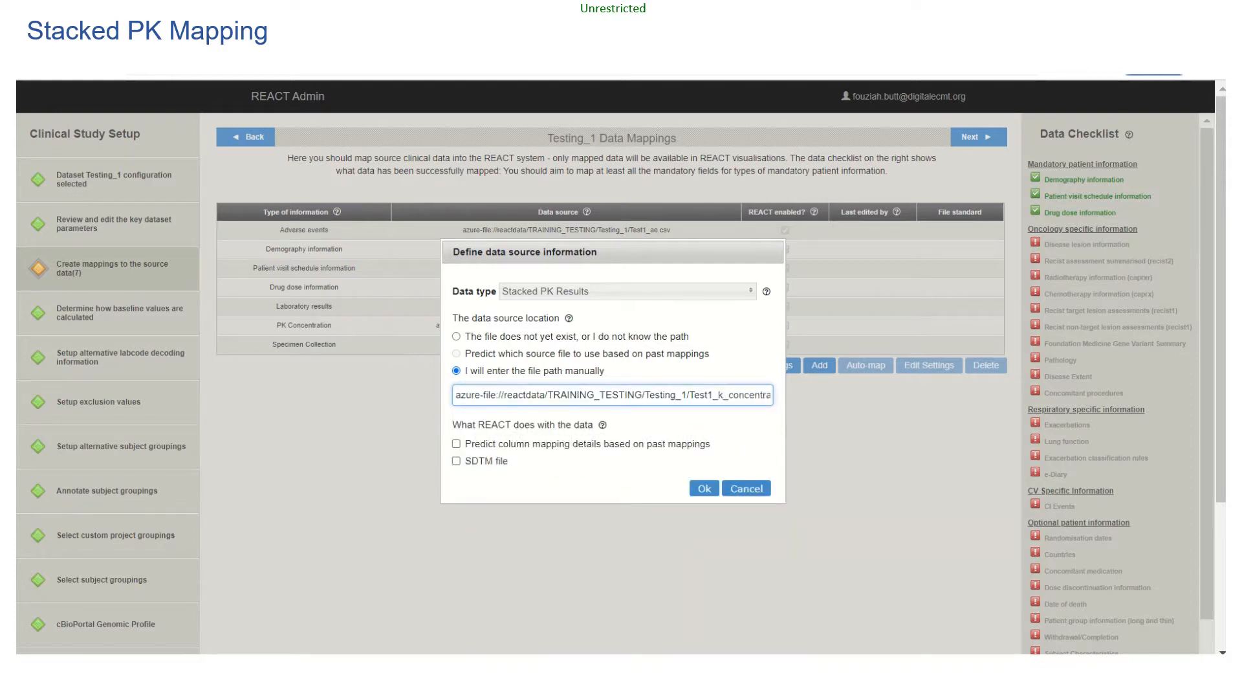
Step: Change the file name in the path to Test1_stacked_pk_1.csv and confirm the data source
{"action": "key", "text": "Delete"}
{"action": "key", "text": "Delete"}
{"action": "key", "text": "Delete"}
{"action": "type", "text": "stacked_pk"}
{"action": "key", "text": "Right"}
{"action": "key", "text": "Right"}
{"action": "key", "text": "Right"}
{"action": "key", "text": "Right"}
{"action": "key", "text": "Right"}
{"action": "key", "text": "Right"}
{"action": "key", "text": "Right"}
{"action": "key", "text": "Right"}
{"action": "key", "text": "Right"}
{"action": "key", "text": "Right"}
{"action": "key", "text": "Right"}
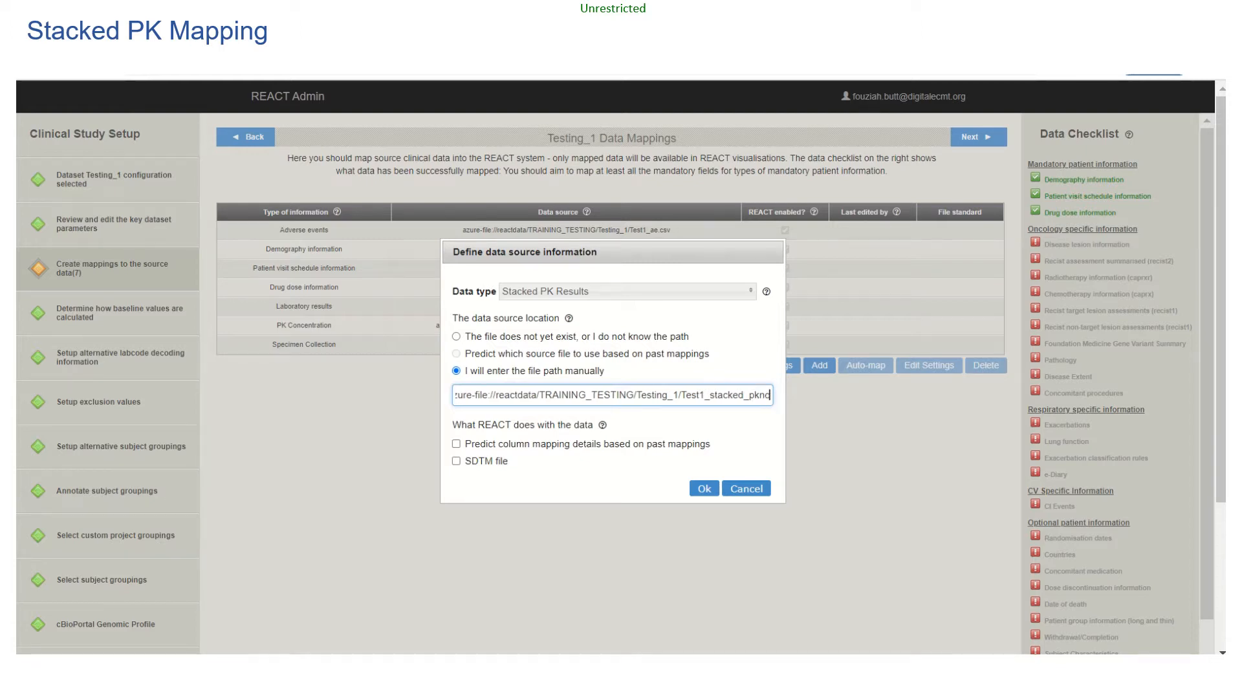
{"action": "scroll", "coordinate": [621, 381], "scroll_direction": "down", "scroll_amount": 3}
{"action": "type", "text": "_1"}
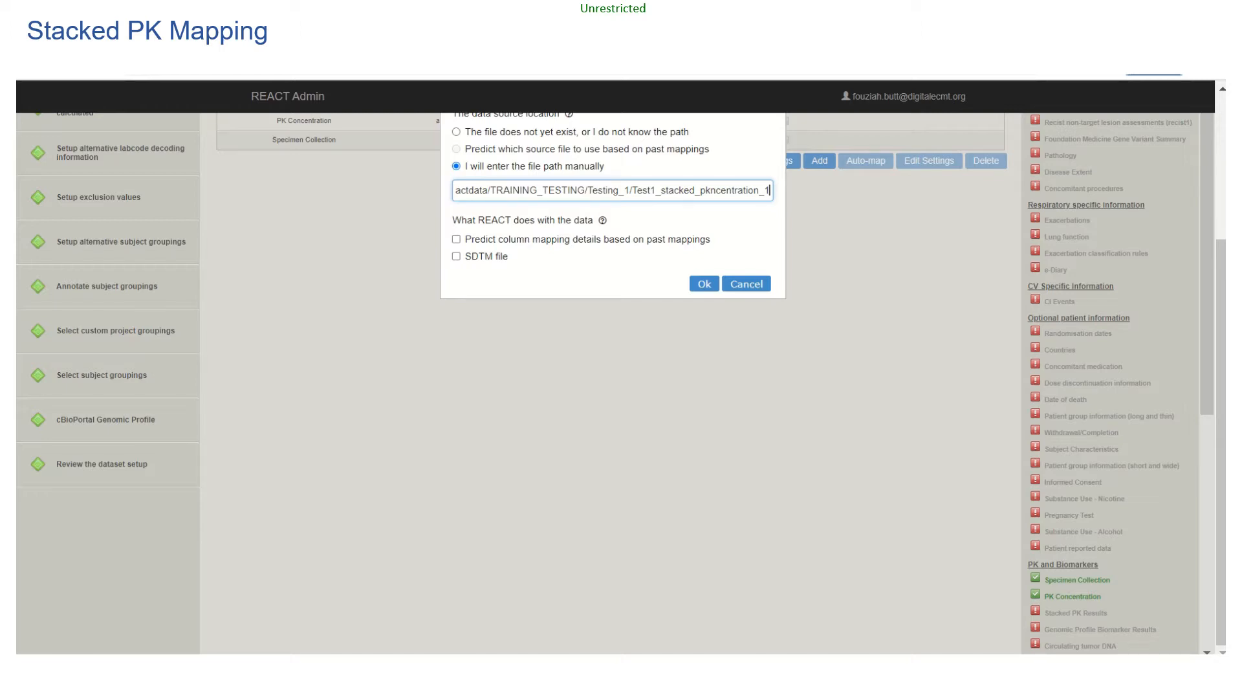
{"action": "key", "text": "BackSpace"}
{"action": "key", "text": "BackSpace"}
{"action": "key", "text": "BackSpace"}
{"action": "key", "text": "BackSpace"}
{"action": "key", "text": "BackSpace"}
{"action": "key", "text": "BackSpace"}
{"action": "key", "text": "BackSpace"}
{"action": "key", "text": "BackSpace"}
{"action": "key", "text": "BackSpace"}
{"action": "key", "text": "BackSpace"}
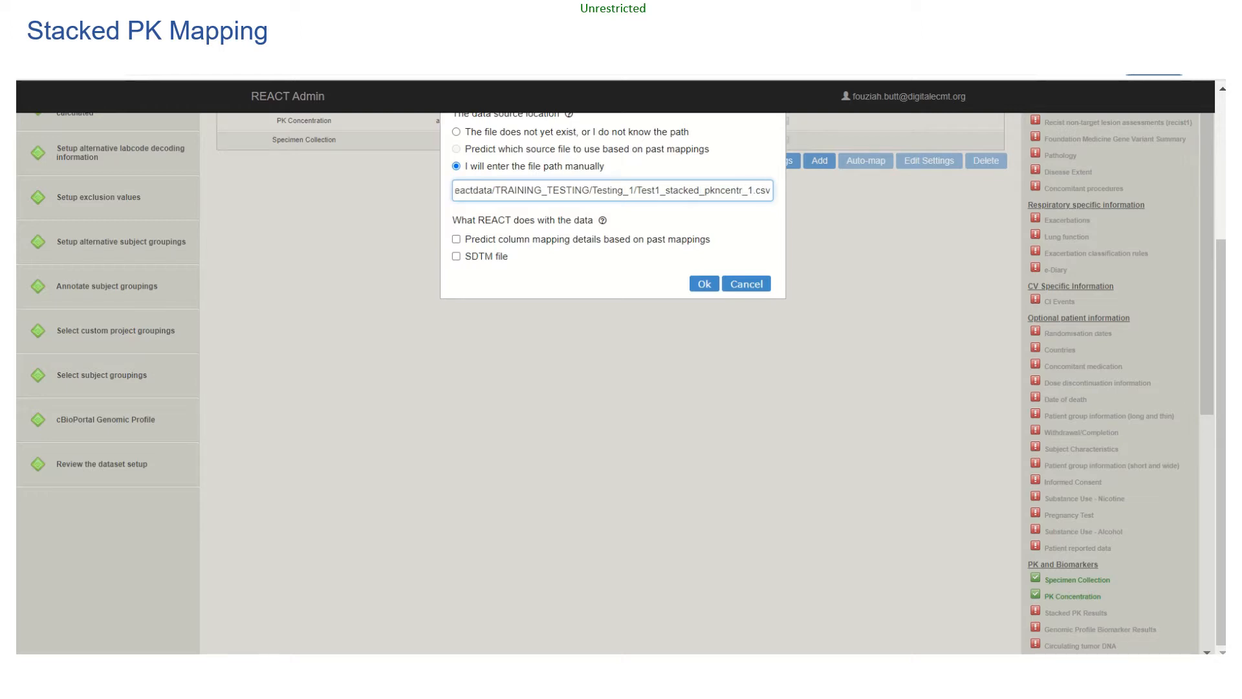
{"action": "key", "text": "BackSpace"}
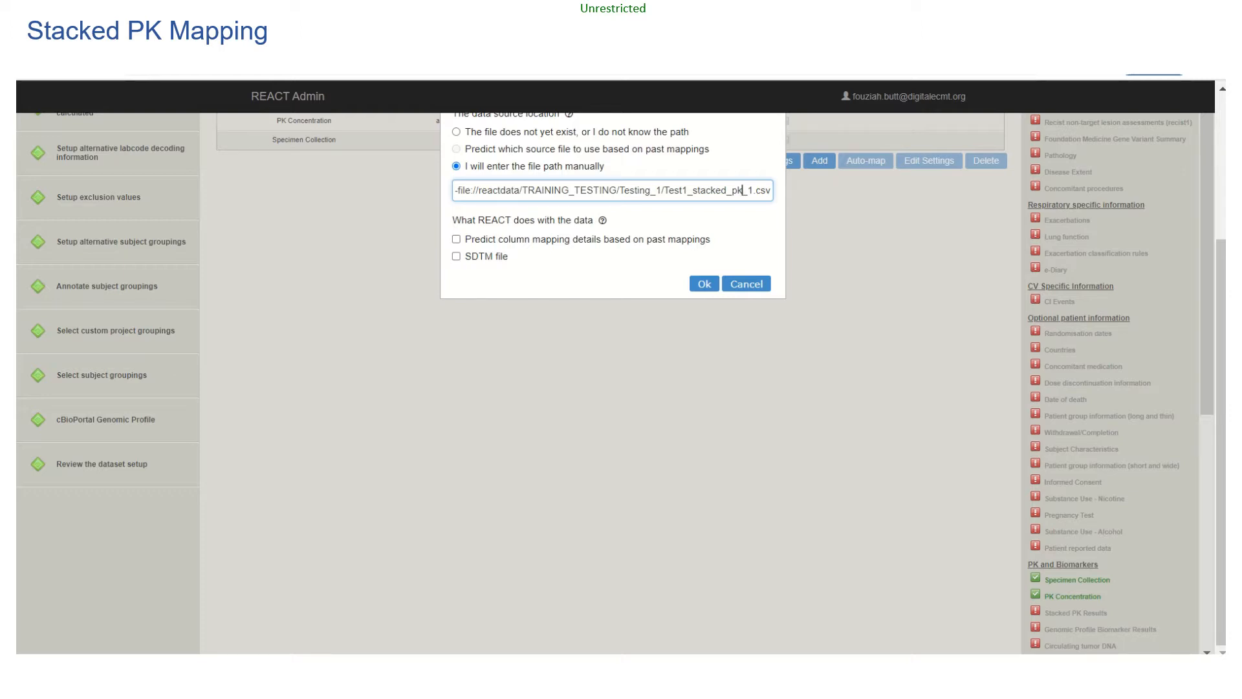
{"action": "left_click", "coordinate": [705, 284]}
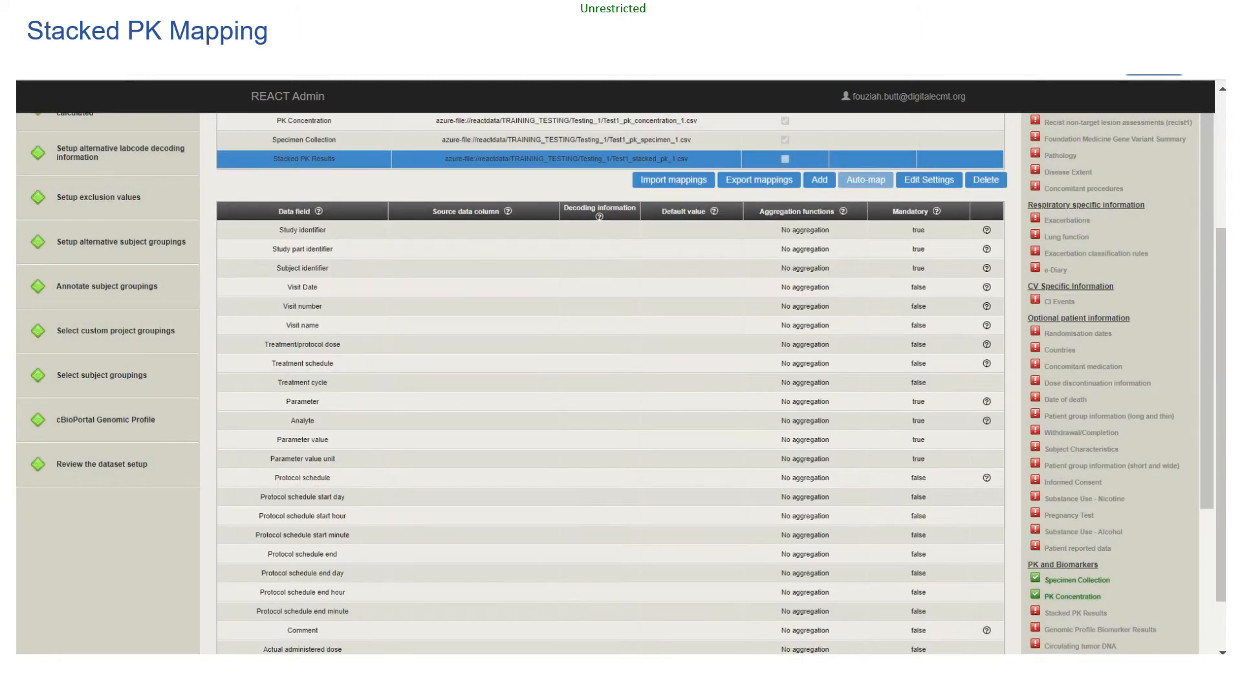
Step: Map the Study identifier field to the STUDY source column
{"action": "scroll", "coordinate": [621, 382], "scroll_direction": "down", "scroll_amount": 1}
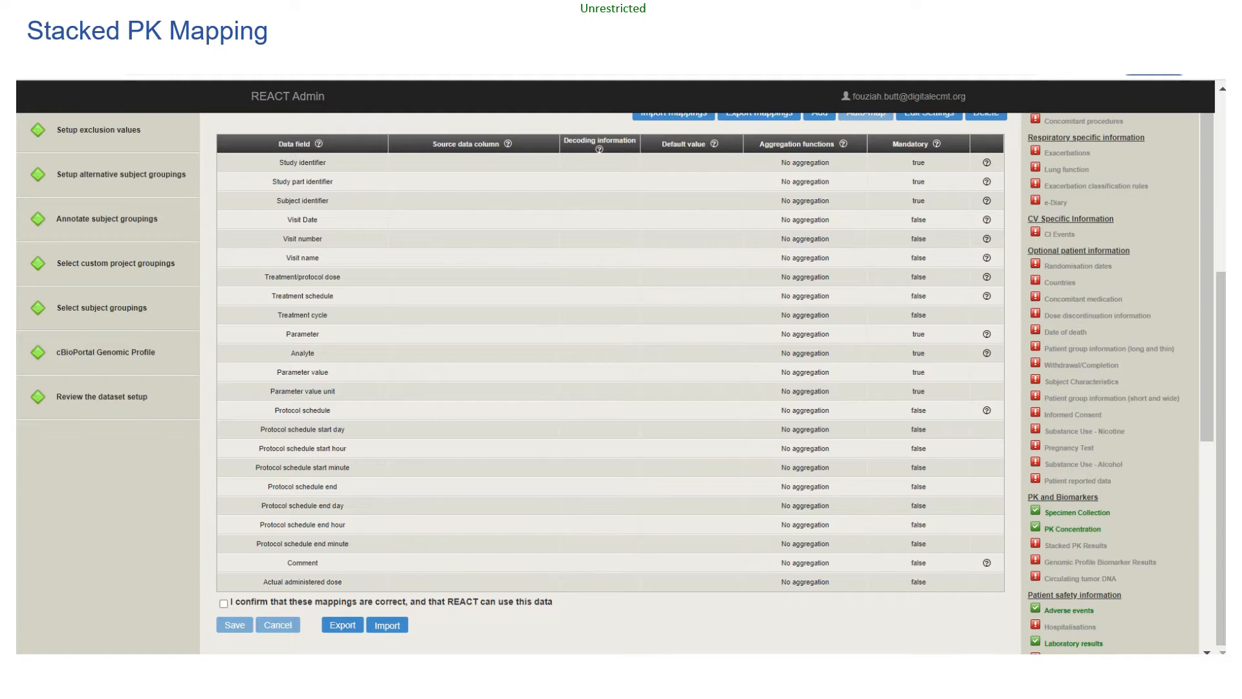
{"action": "left_click", "coordinate": [473, 162]}
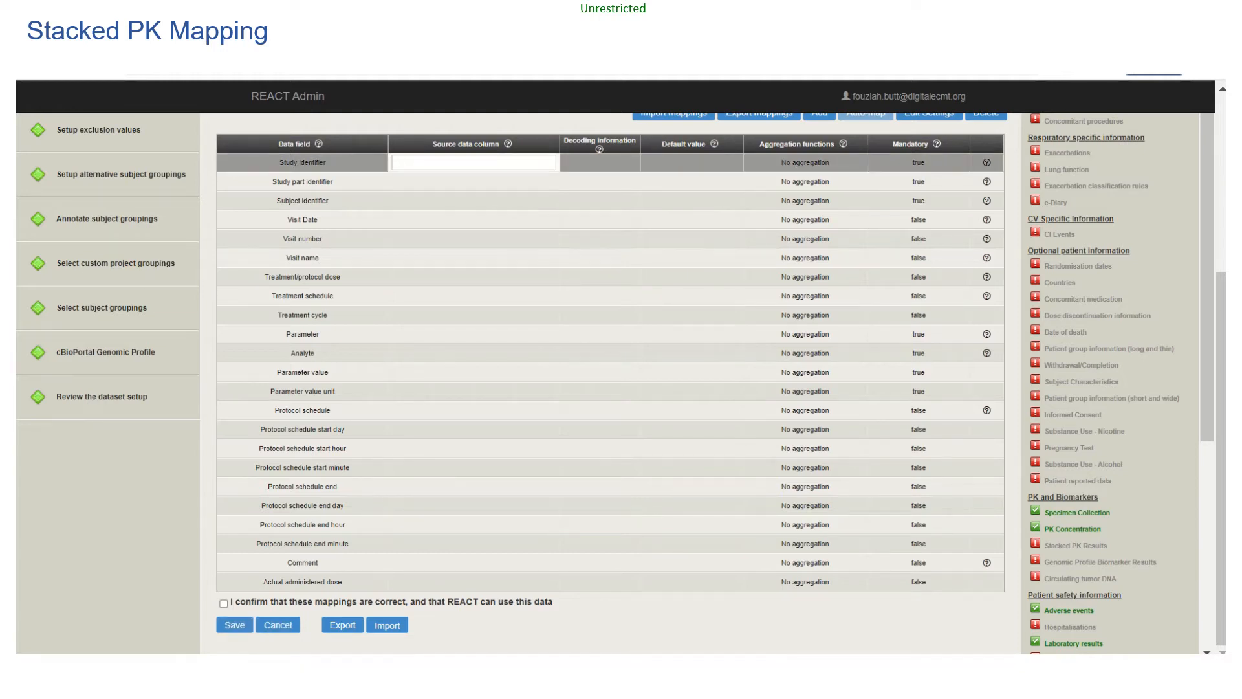
{"action": "type", "text": "STUDY"}
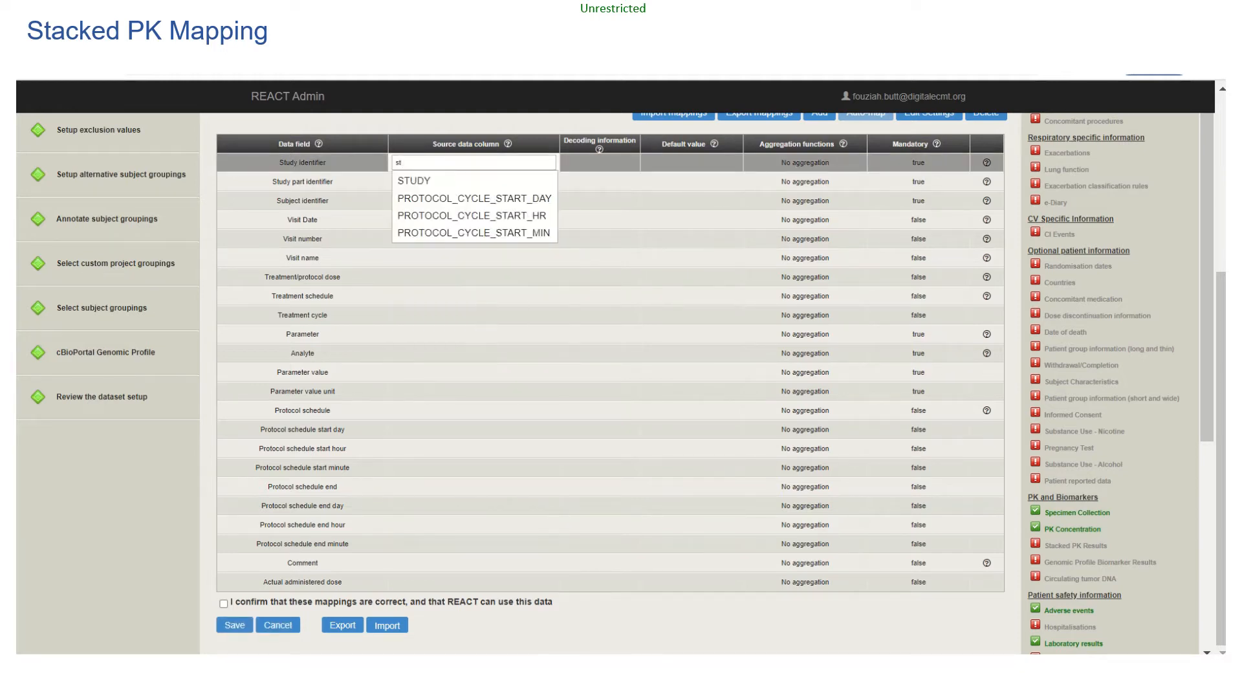
Step: Map the Study part identifier field to the PART source column
{"action": "left_click", "coordinate": [473, 182]}
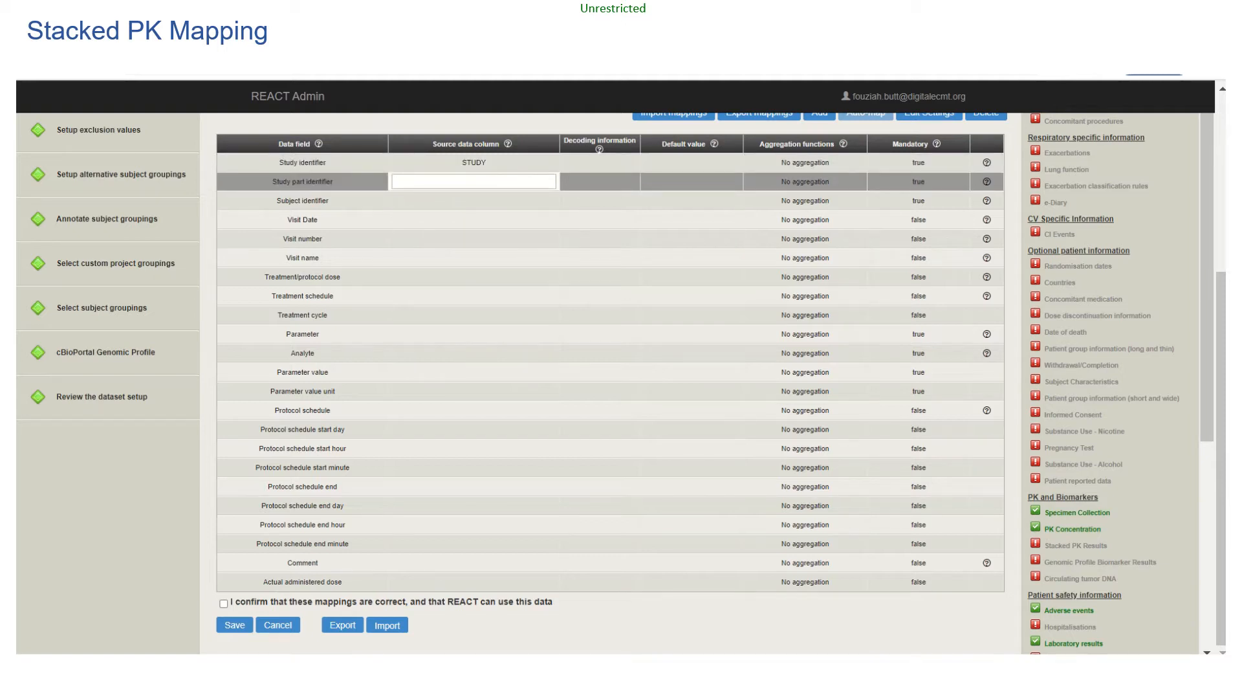
{"action": "type", "text": "P"}
{"action": "key", "text": "Down"}
{"action": "key", "text": "Return"}
{"action": "type", "text": "su"}
{"action": "key", "text": "BackSpace"}
{"action": "key", "text": "BackSpace"}
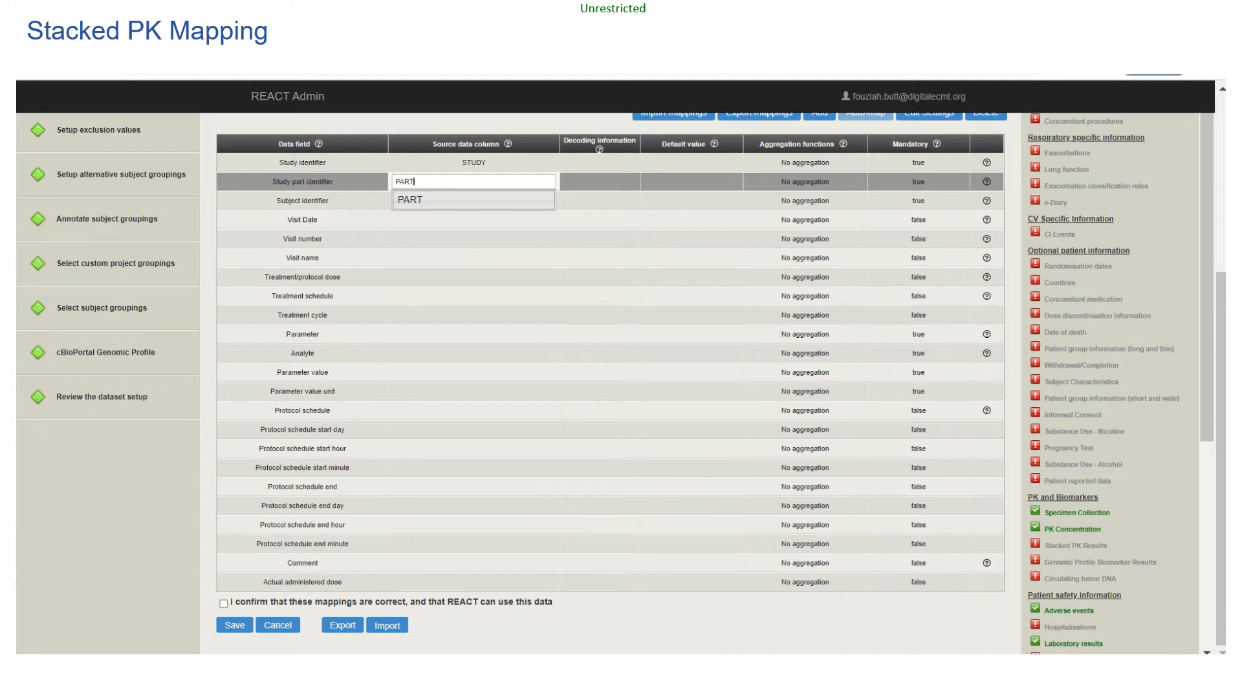
{"action": "key", "text": "Down"}
{"action": "key", "text": "Return"}
{"action": "key", "text": "Return"}
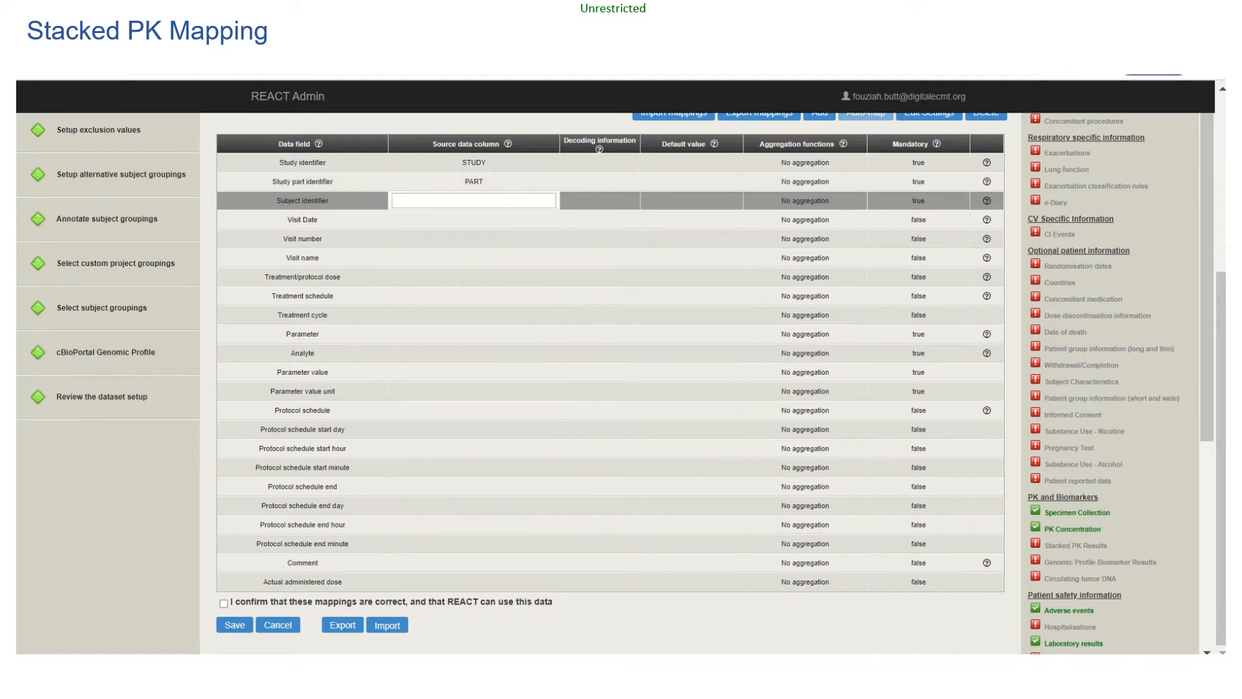
Step: Map the Subject identifier field to the SUBJECT source column
{"action": "type", "text": "su"}
{"action": "key", "text": "Down"}
{"action": "key", "text": "Return"}
{"action": "key", "text": "Return"}
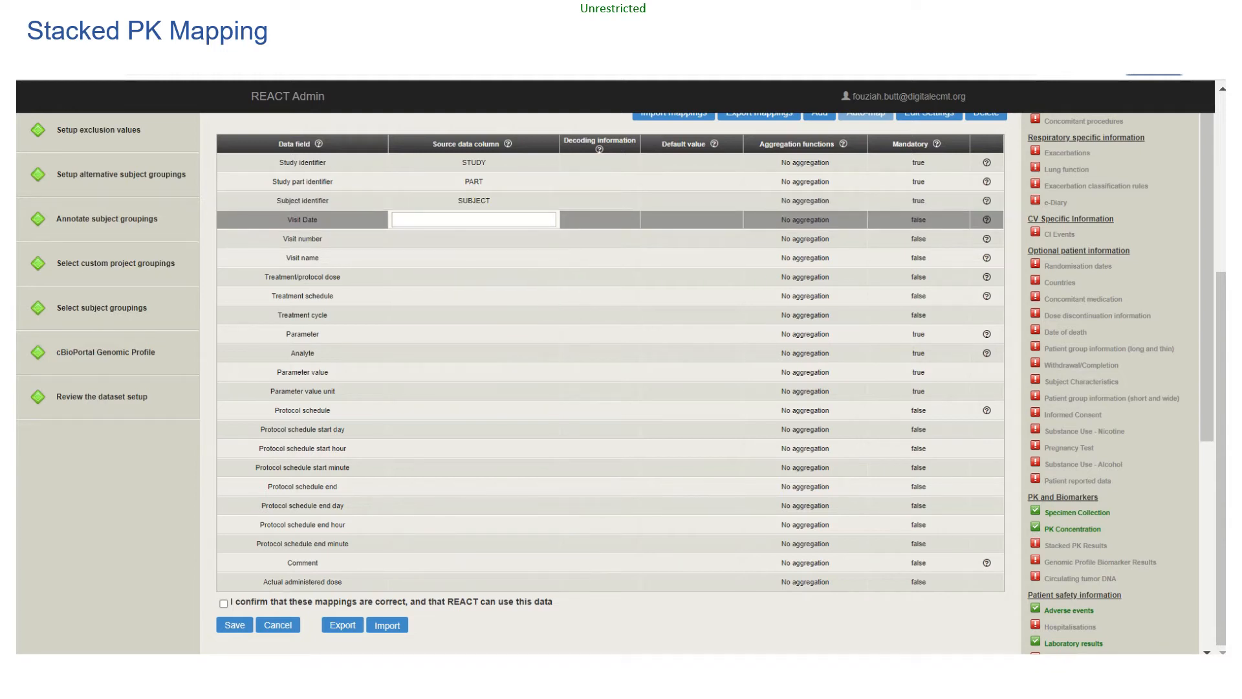
Step: Map Visit Date to the VISIT_DATE source column with the aggregation function "Date assembler, month first"
{"action": "type", "text": "vis"}
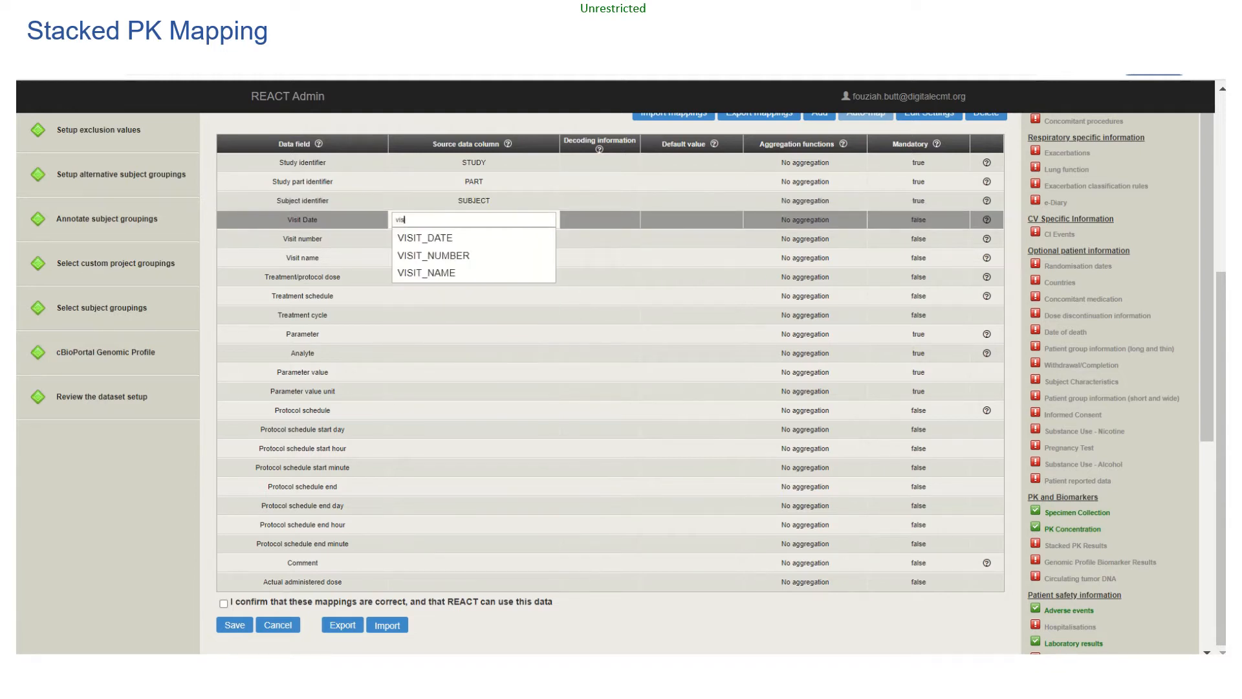
{"action": "key", "text": "Down"}
{"action": "key", "text": "Return"}
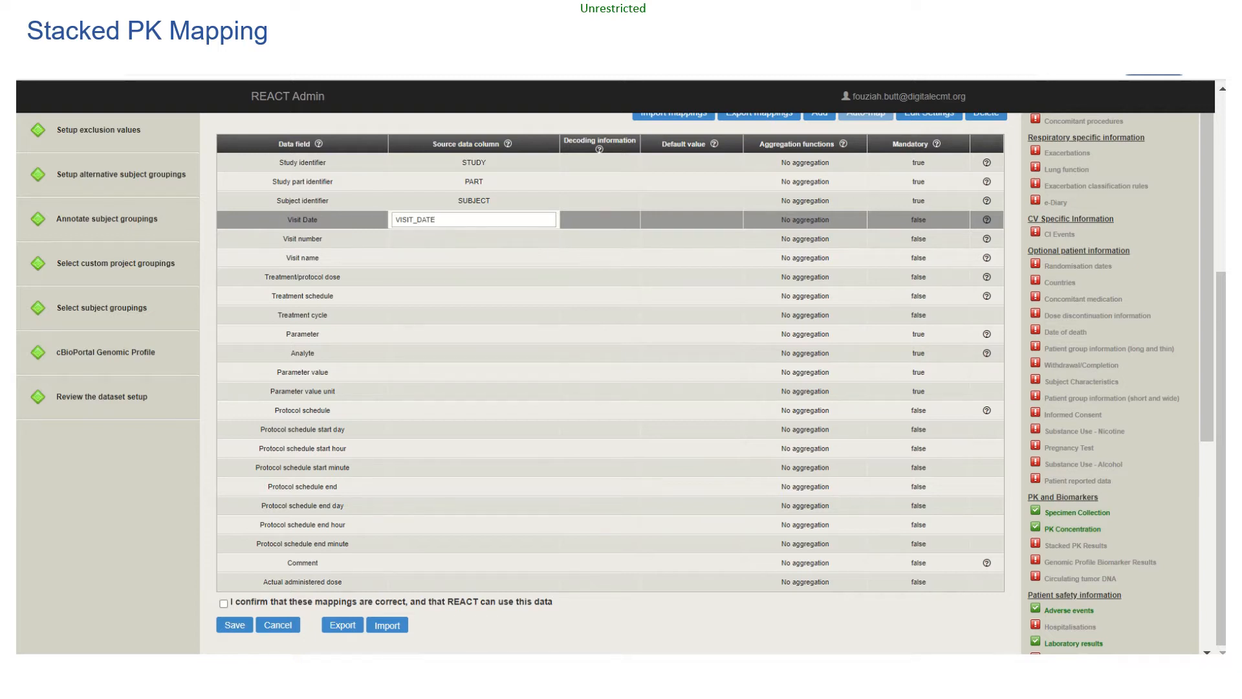
{"action": "key", "text": "Tab"}
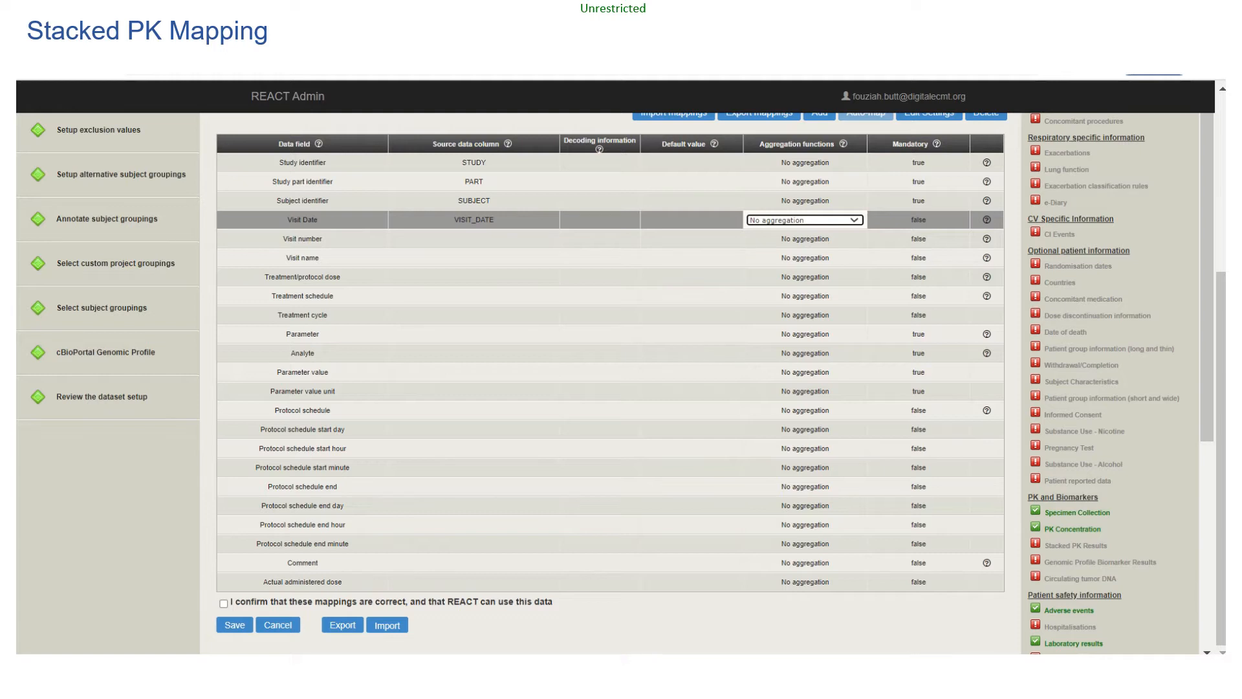
{"action": "left_click", "coordinate": [804, 220]}
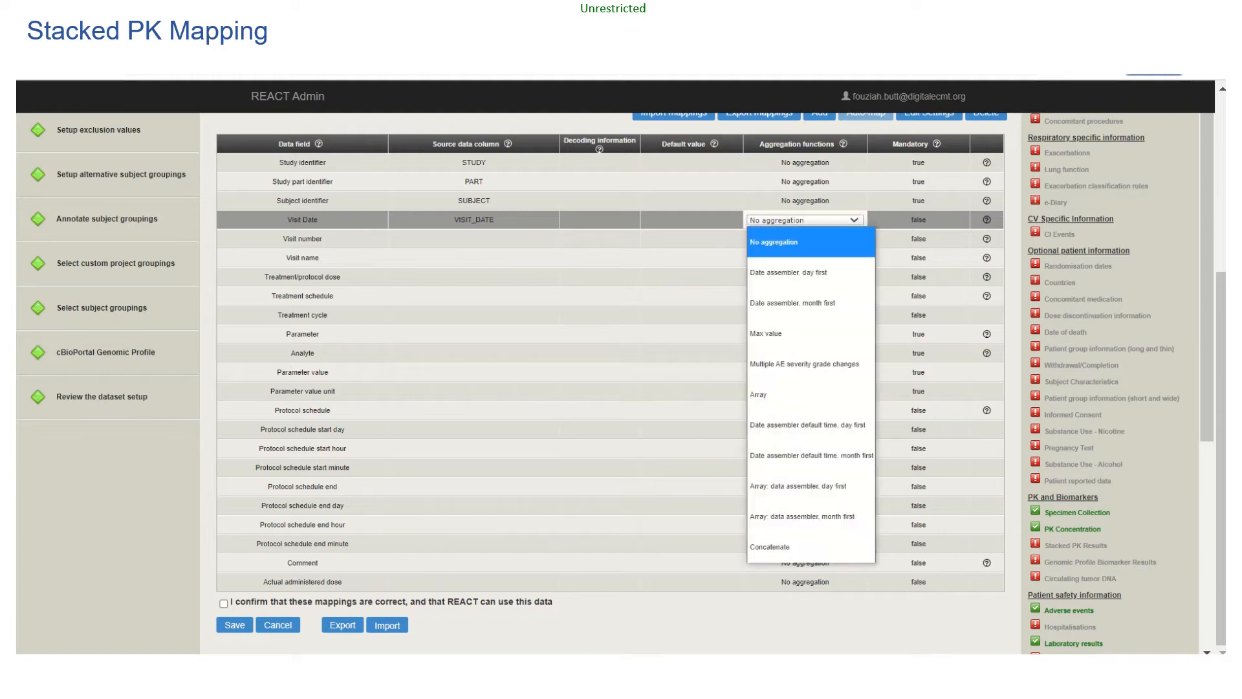
{"action": "key", "text": "Down"}
{"action": "key", "text": "Down"}
{"action": "key", "text": "Return"}
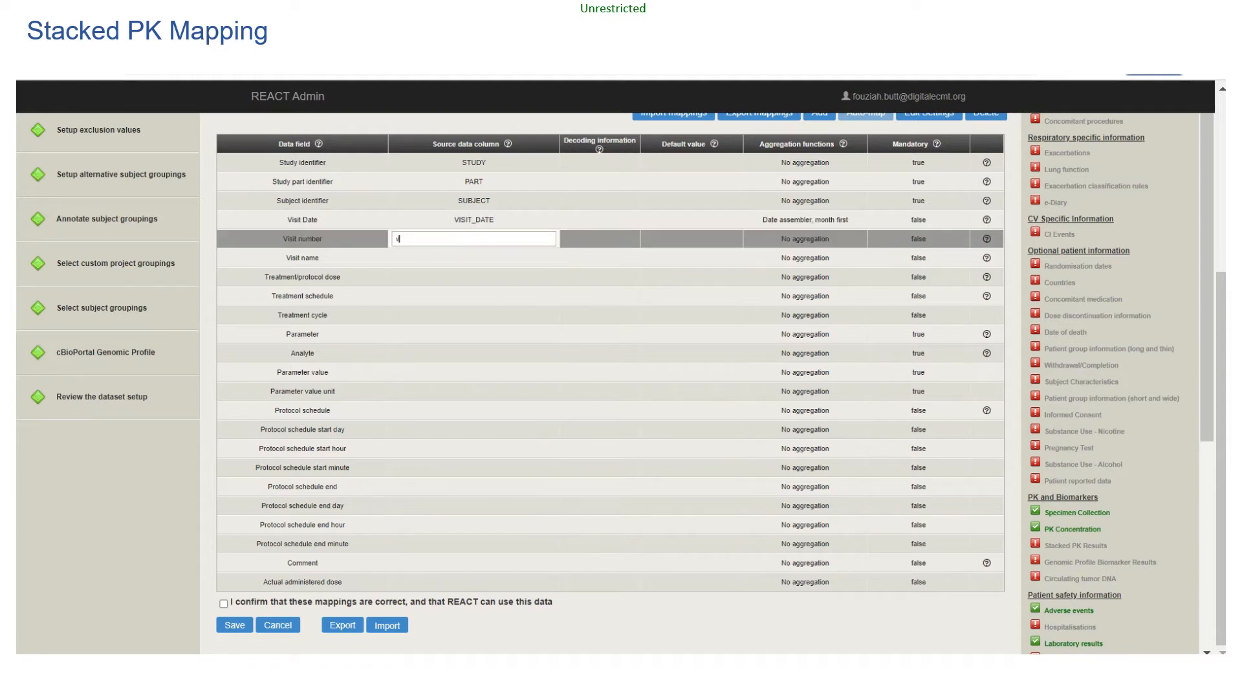
Step: Map the Visit number field to the VISIT_NUMBER source column
{"action": "type", "text": "is"}
{"action": "key", "text": "Down"}
{"action": "key", "text": "Down"}
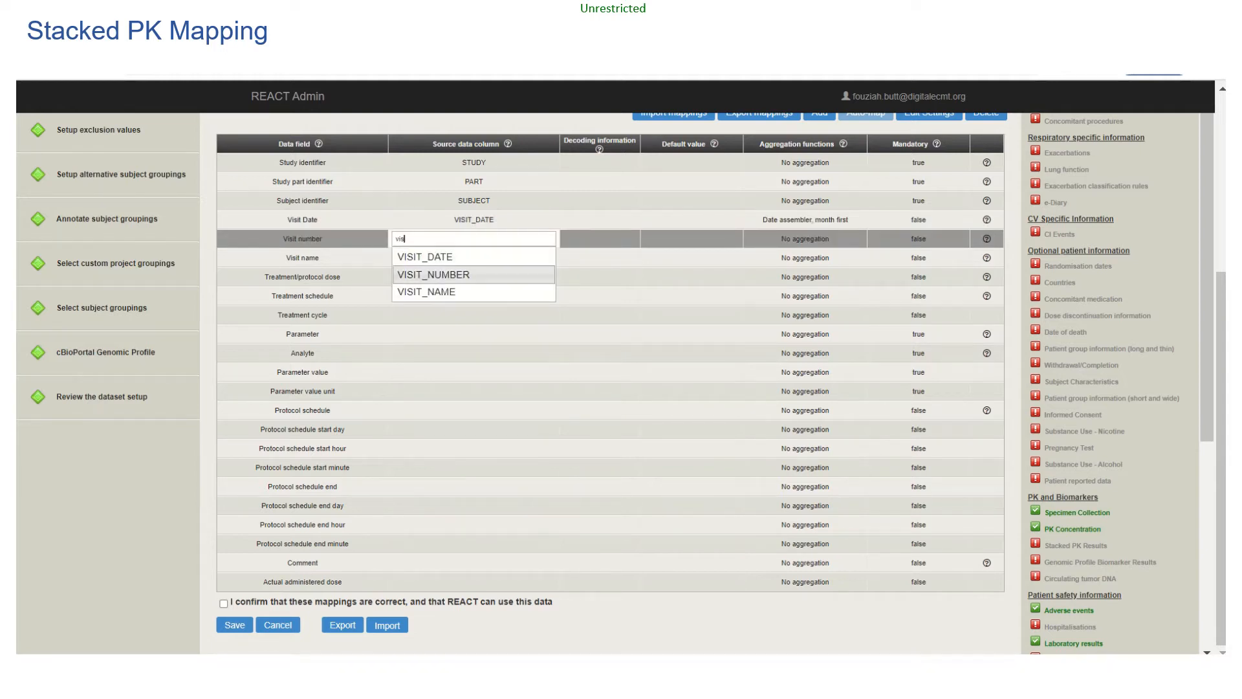
{"action": "key", "text": "Return"}
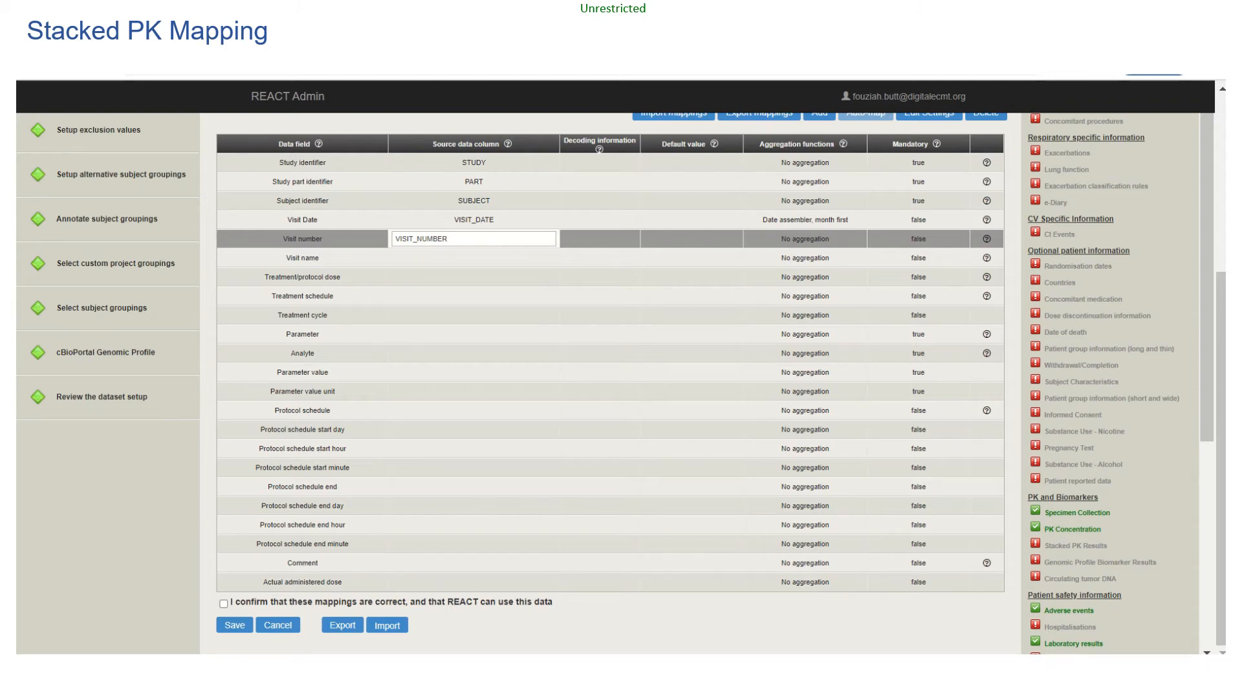
{"action": "left_click", "coordinate": [474, 277]}
Step: Map the Visit name field to the VISIT_NAME source column
{"action": "left_click", "coordinate": [473, 257]}
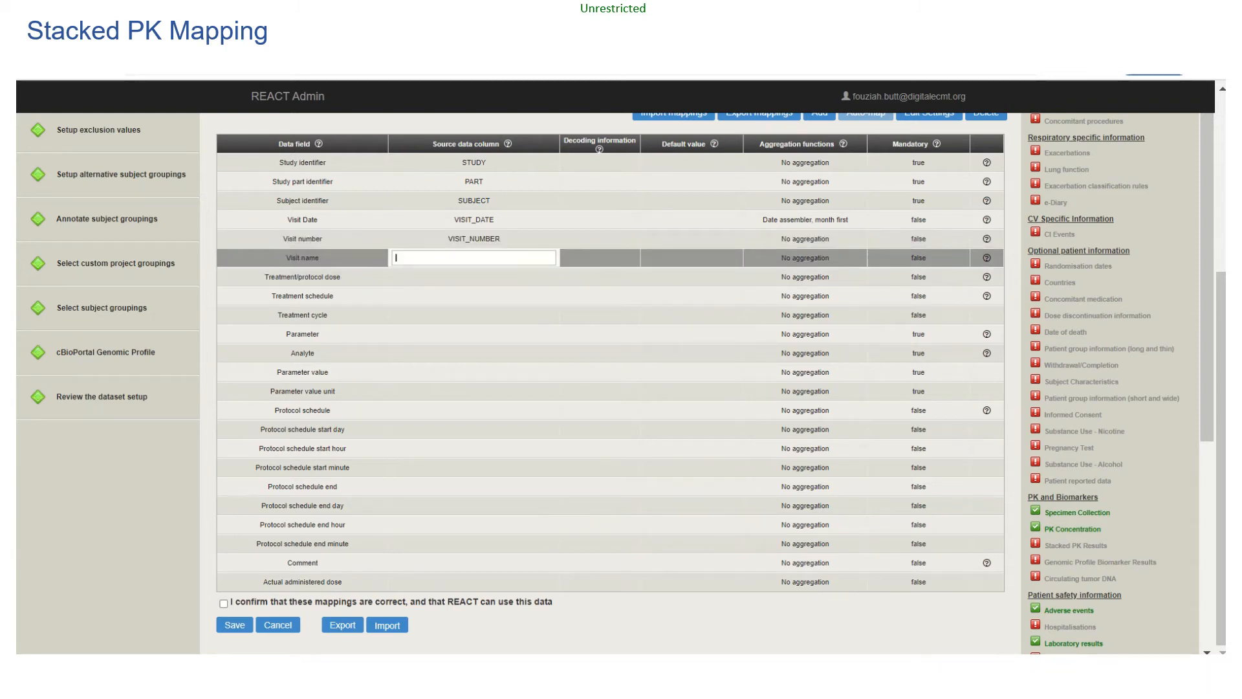
{"action": "type", "text": "vis"}
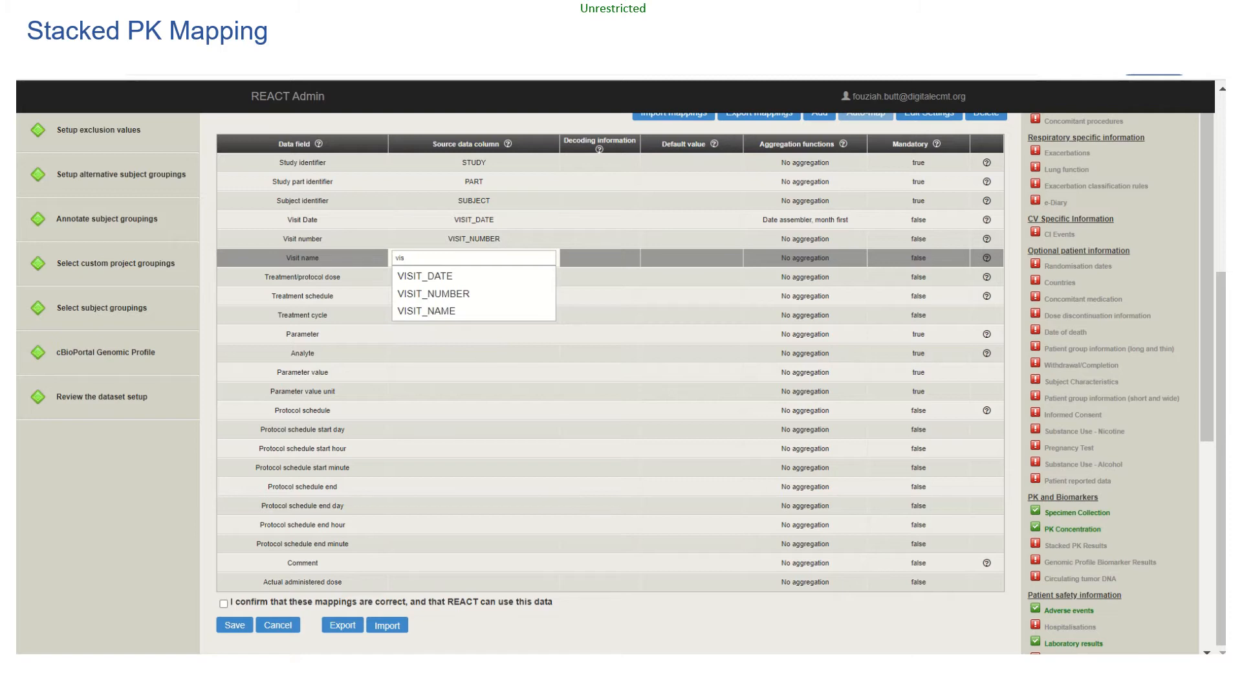
{"action": "key", "text": "Down"}
{"action": "key", "text": "Down"}
{"action": "key", "text": "Down"}
{"action": "key", "text": "Return"}
Step: Map the Treatment/protocol dose field to the PROTOCOL_DOSE source column
{"action": "left_click", "coordinate": [473, 277]}
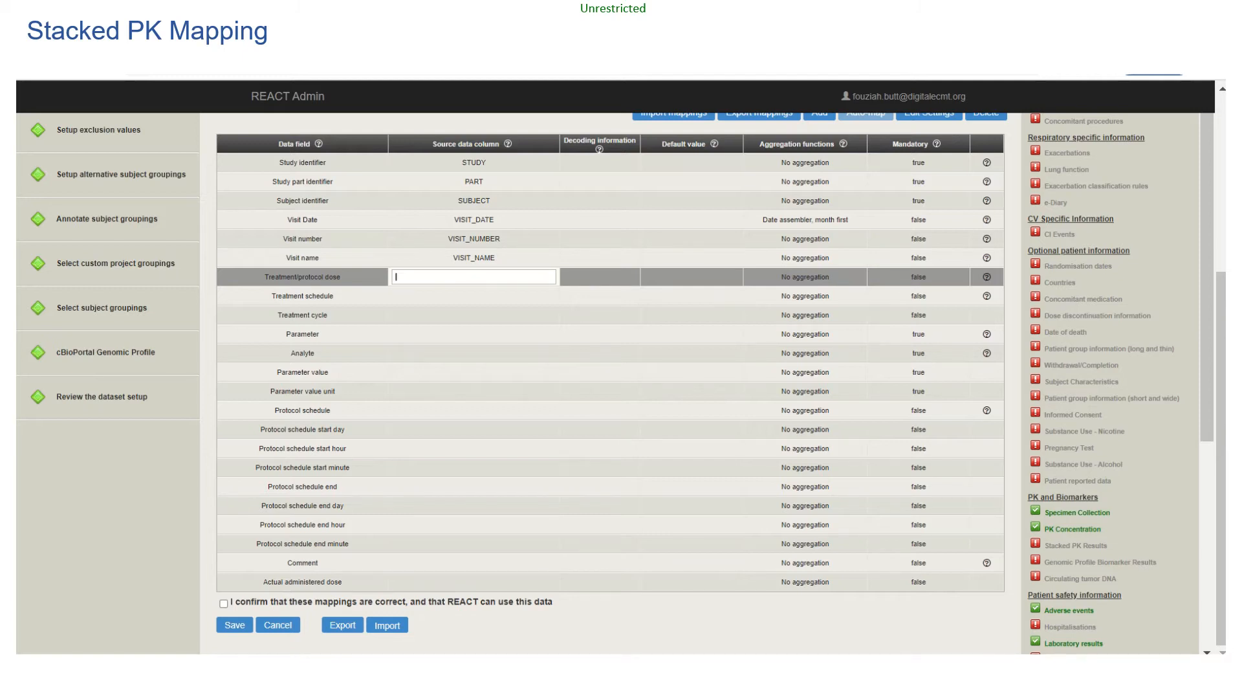
{"action": "type", "text": "prot"}
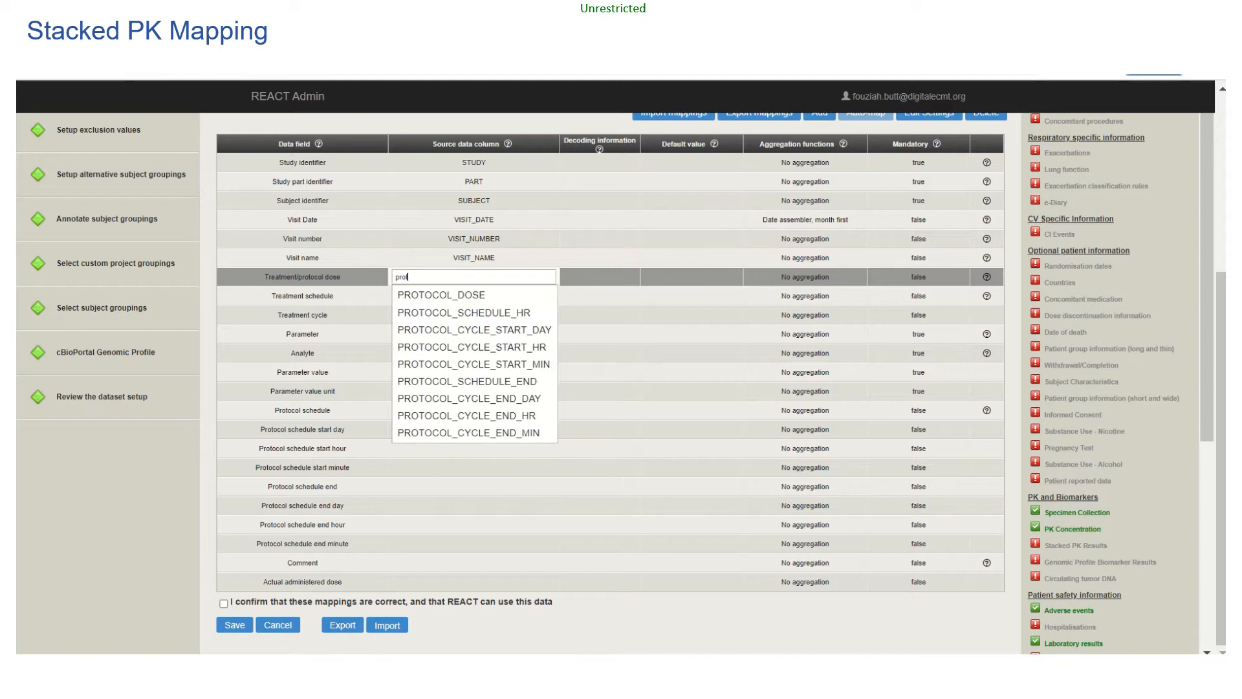
{"action": "key", "text": "Down"}
{"action": "key", "text": "Return"}
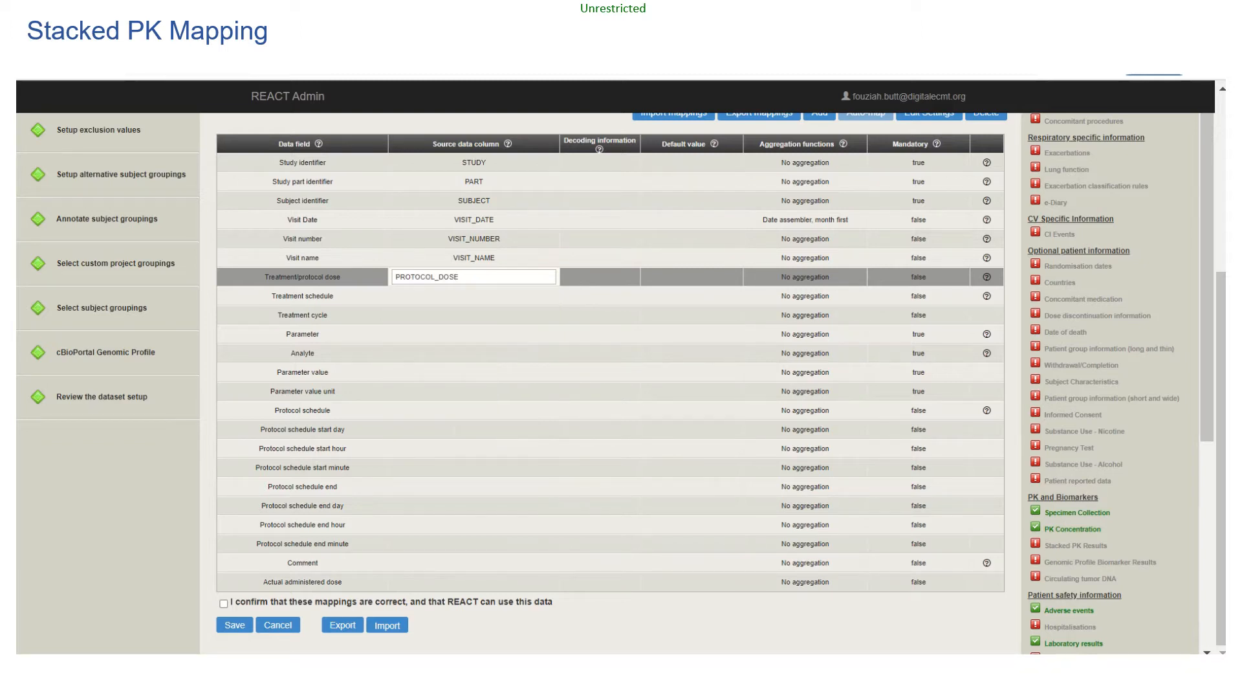
{"action": "left_click", "coordinate": [474, 295]}
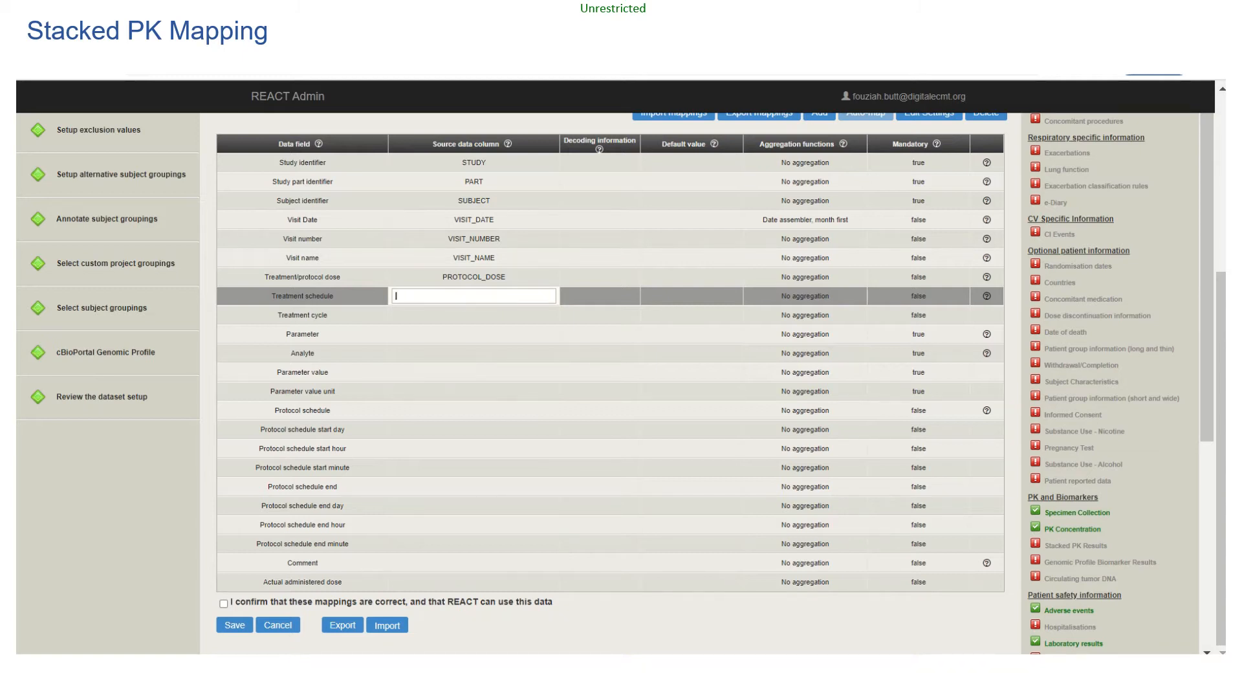
Step: Map the Treatment cycle field to the TREATMENT_CYCLE source column
{"action": "left_click", "coordinate": [474, 315]}
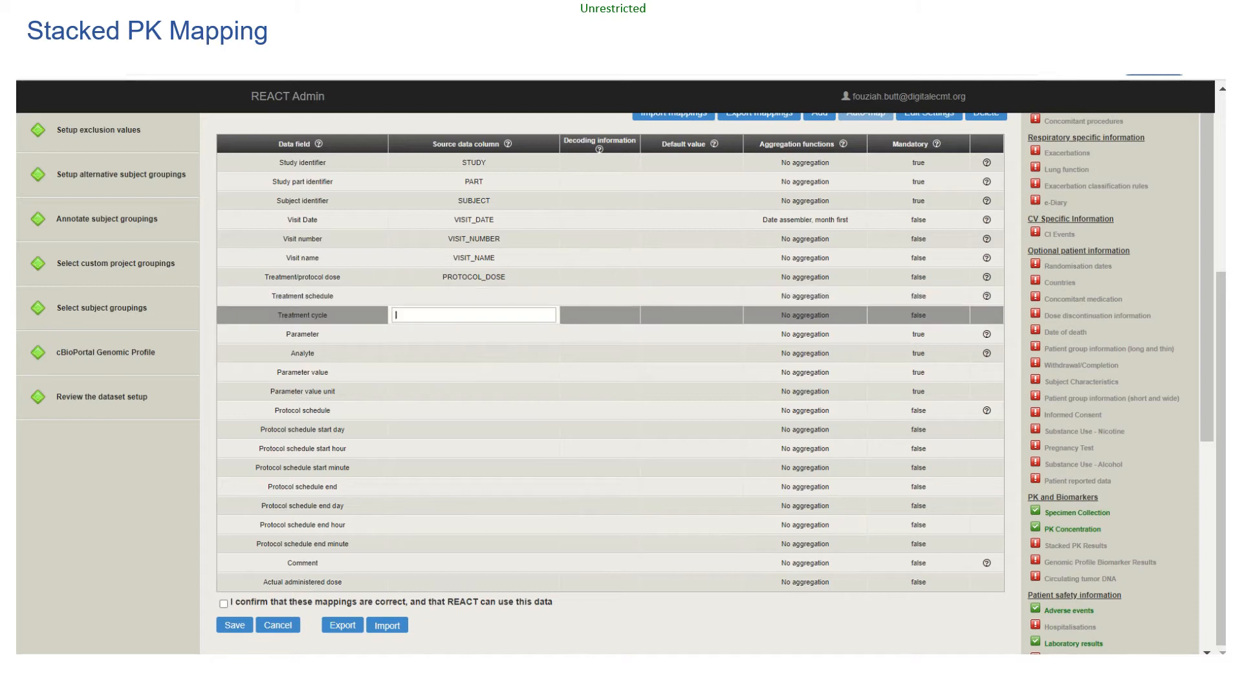
{"action": "type", "text": "trea"}
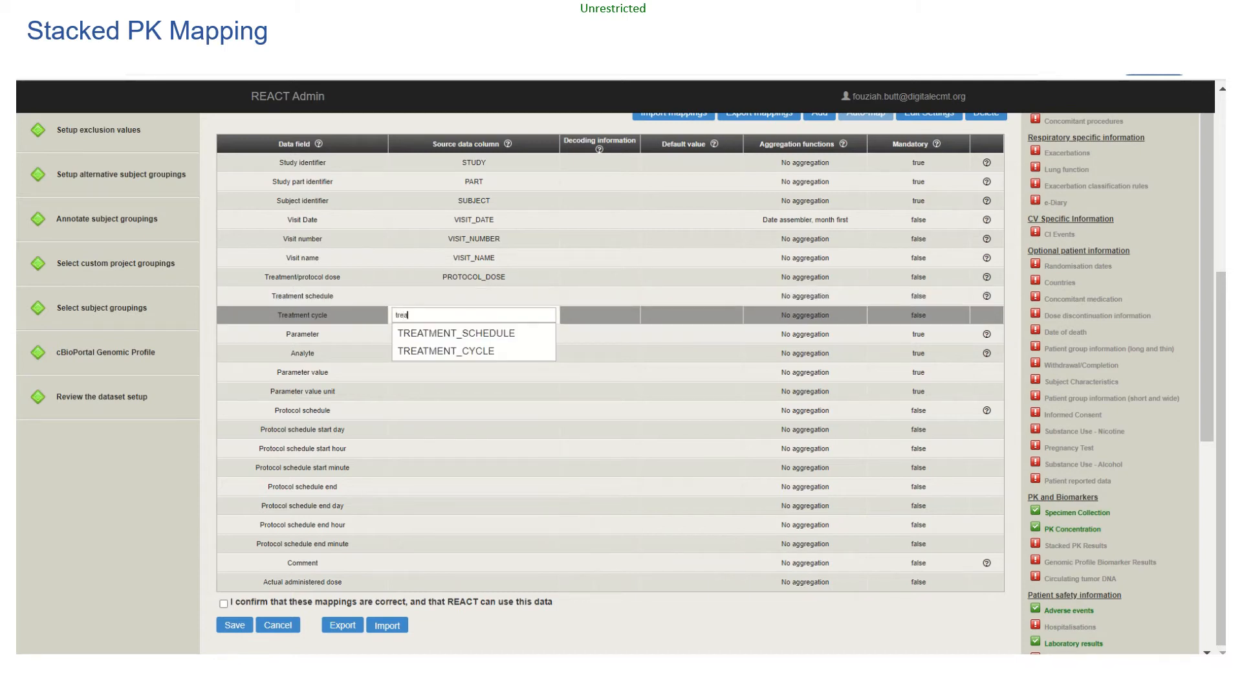
{"action": "key", "text": "Down"}
{"action": "key", "text": "Down"}
{"action": "key", "text": "Return"}
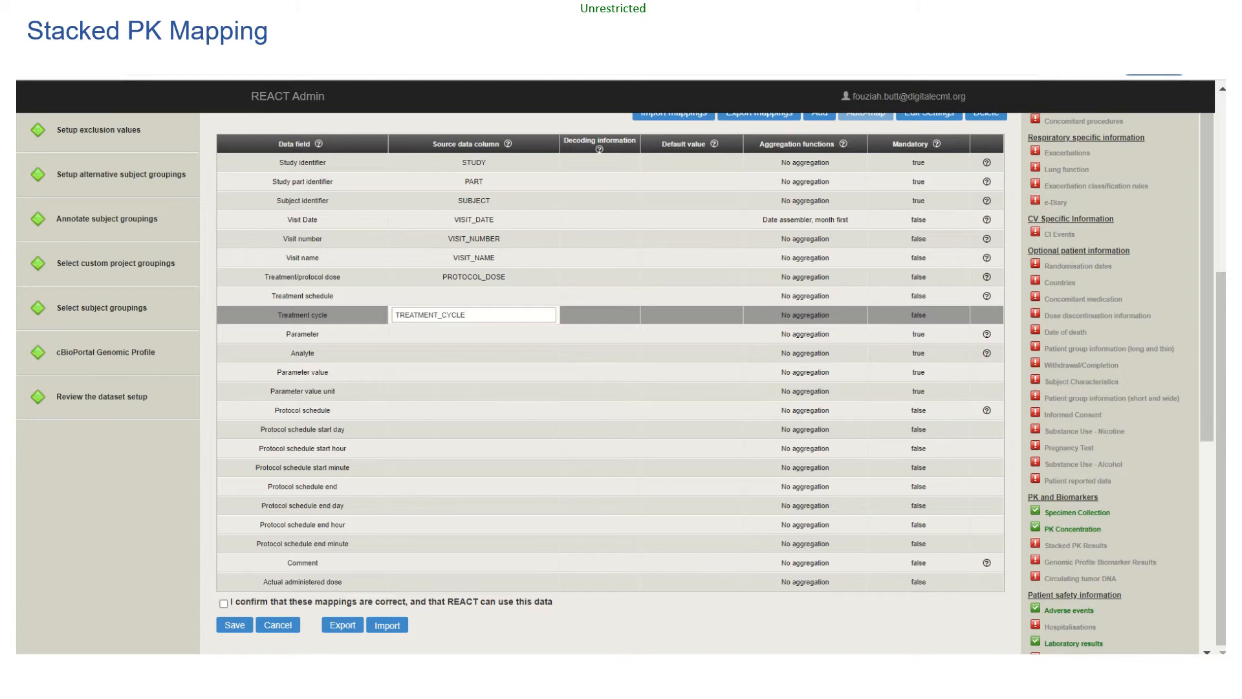
{"action": "left_click", "coordinate": [474, 333]}
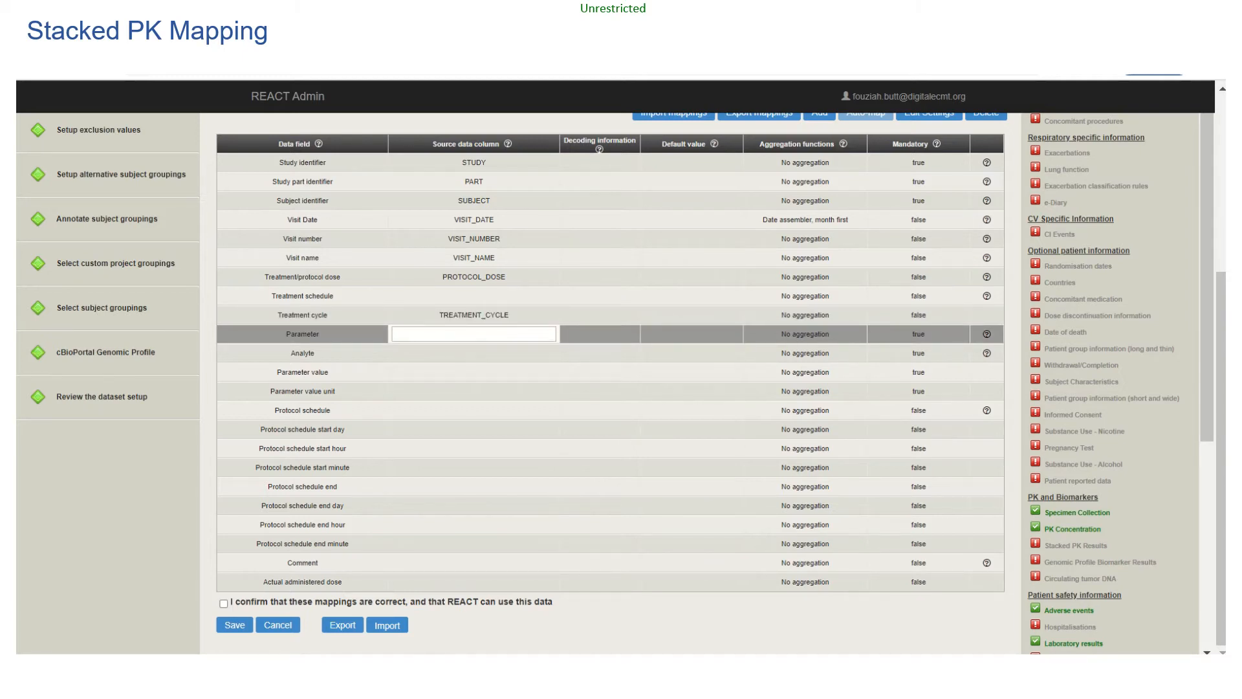
Step: Map the Parameter field to the PK_PARAMETER source column
{"action": "type", "text": "pk"}
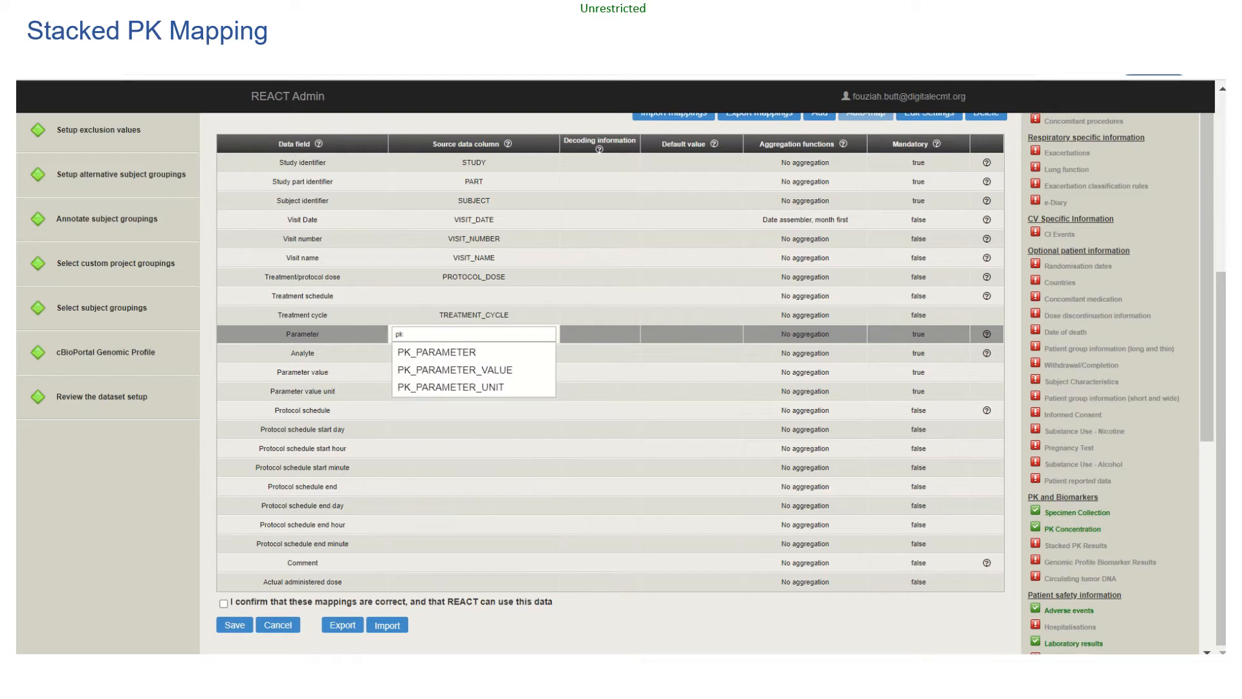
{"action": "type", "text": "_"}
{"action": "key", "text": "Down"}
{"action": "key", "text": "Return"}
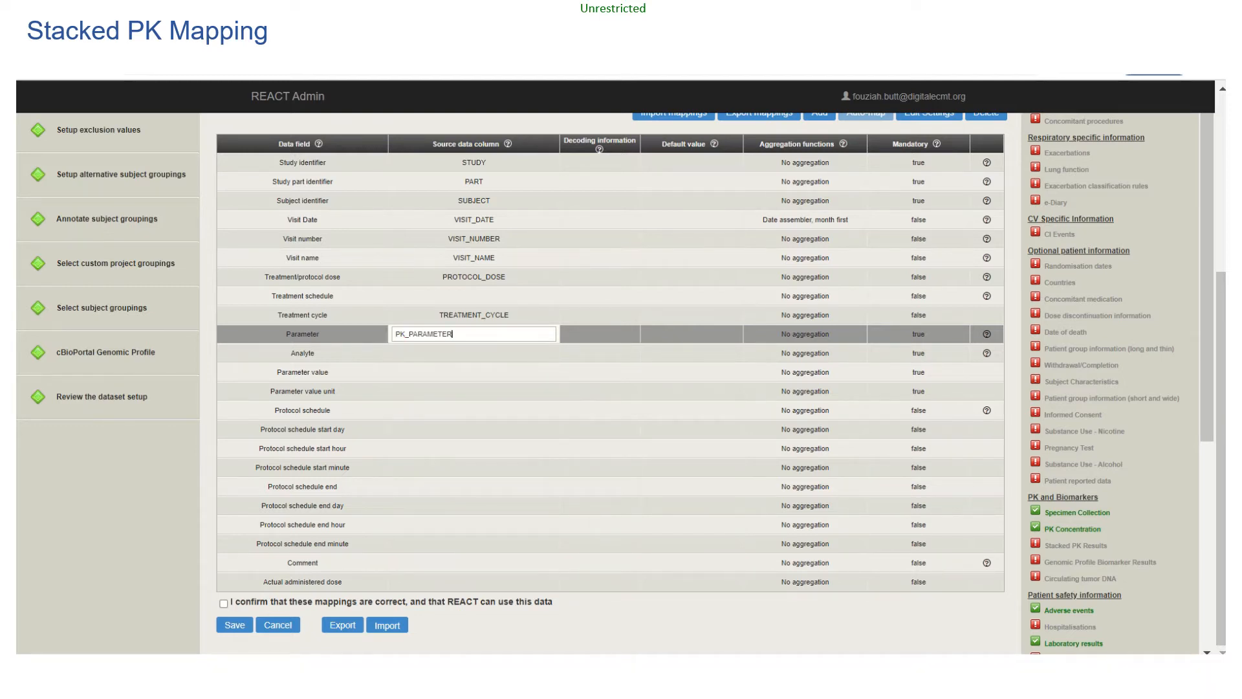
Step: Map the Analyte field to the ANALYTE source column
{"action": "left_click", "coordinate": [473, 353]}
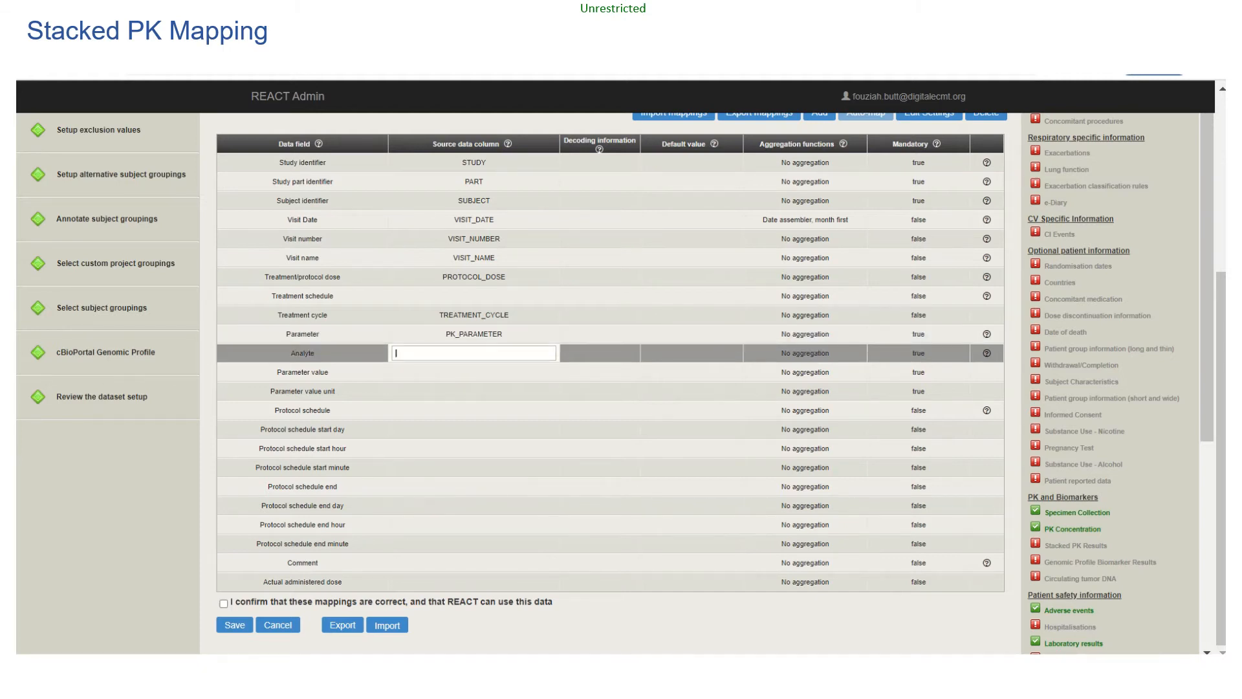
{"action": "type", "text": "ana"}
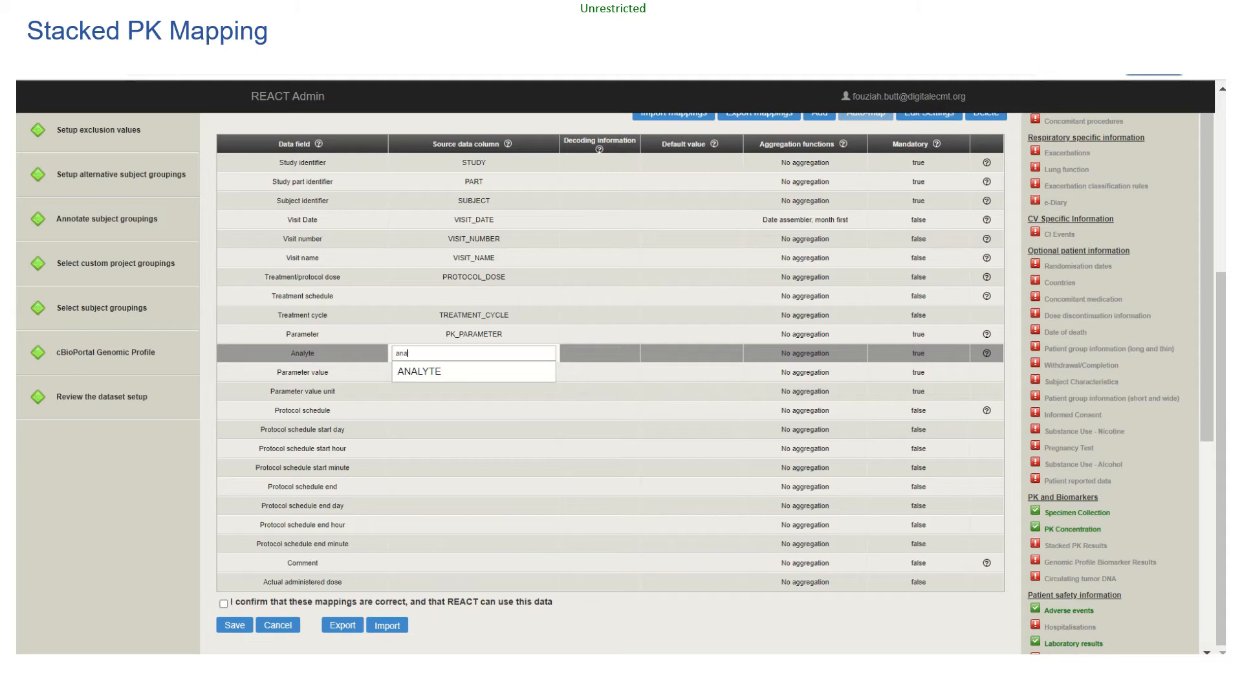
{"action": "key", "text": "Down"}
{"action": "key", "text": "Return"}
Step: Map the Parameter value field to the PK_PARAMETER_VALUE source column
{"action": "left_click", "coordinate": [474, 372]}
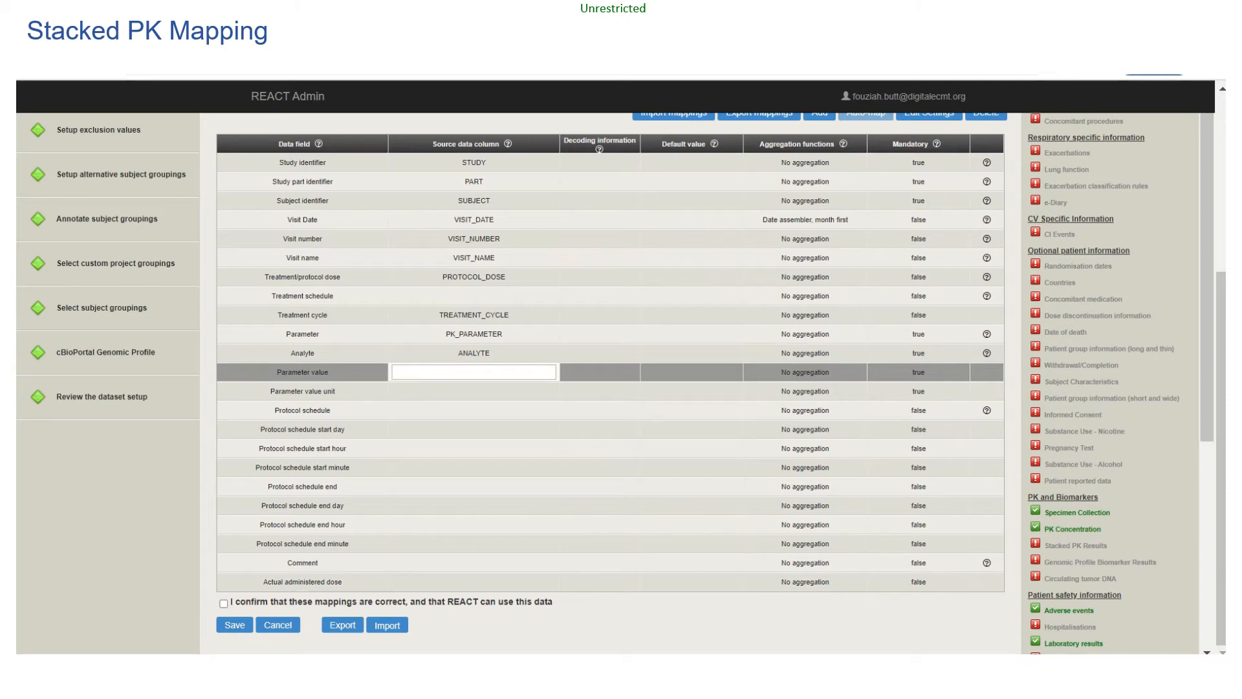
{"action": "type", "text": "pk"}
{"action": "key", "text": "Down"}
{"action": "key", "text": "Down"}
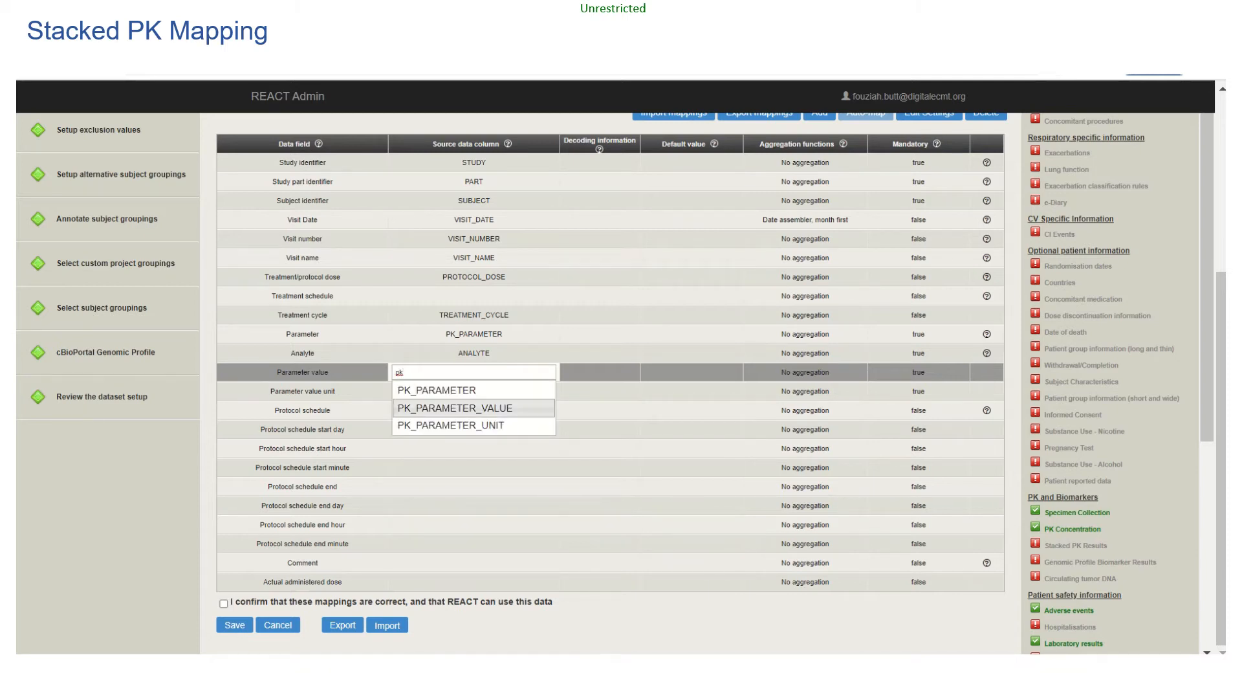
{"action": "key", "text": "Return"}
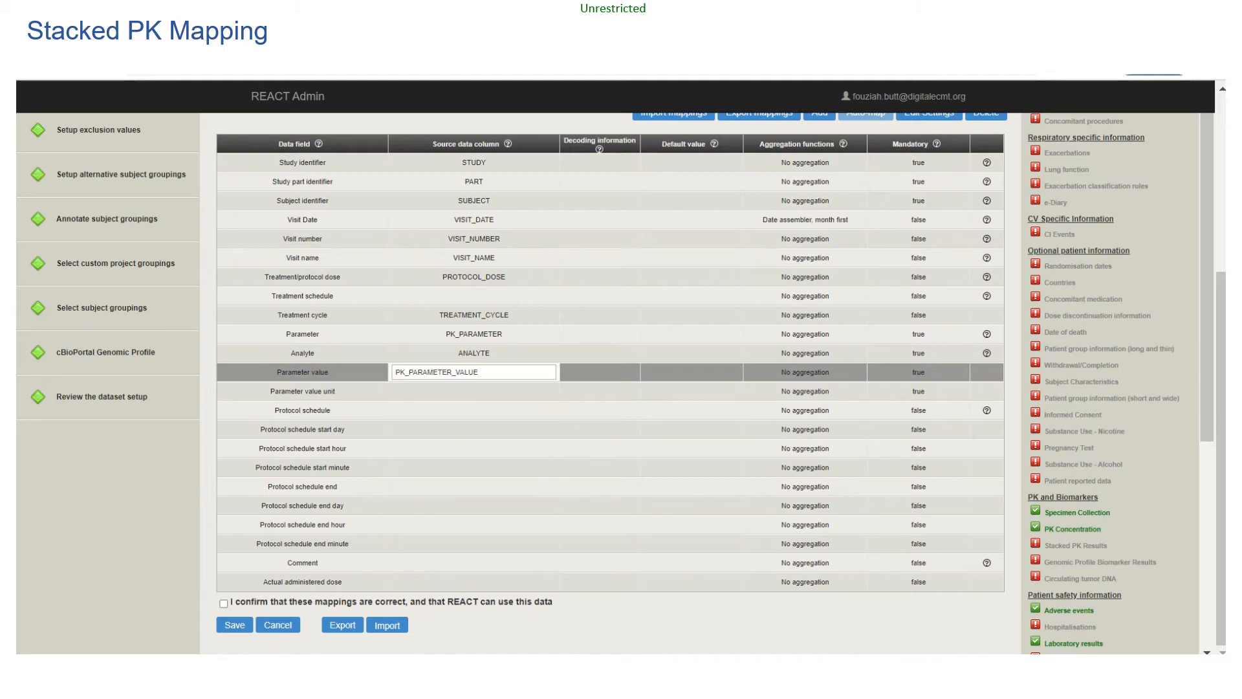
Step: Map the Parameter value unit field to the PK_PARAMETER_UNIT source column
{"action": "left_click", "coordinate": [474, 392]}
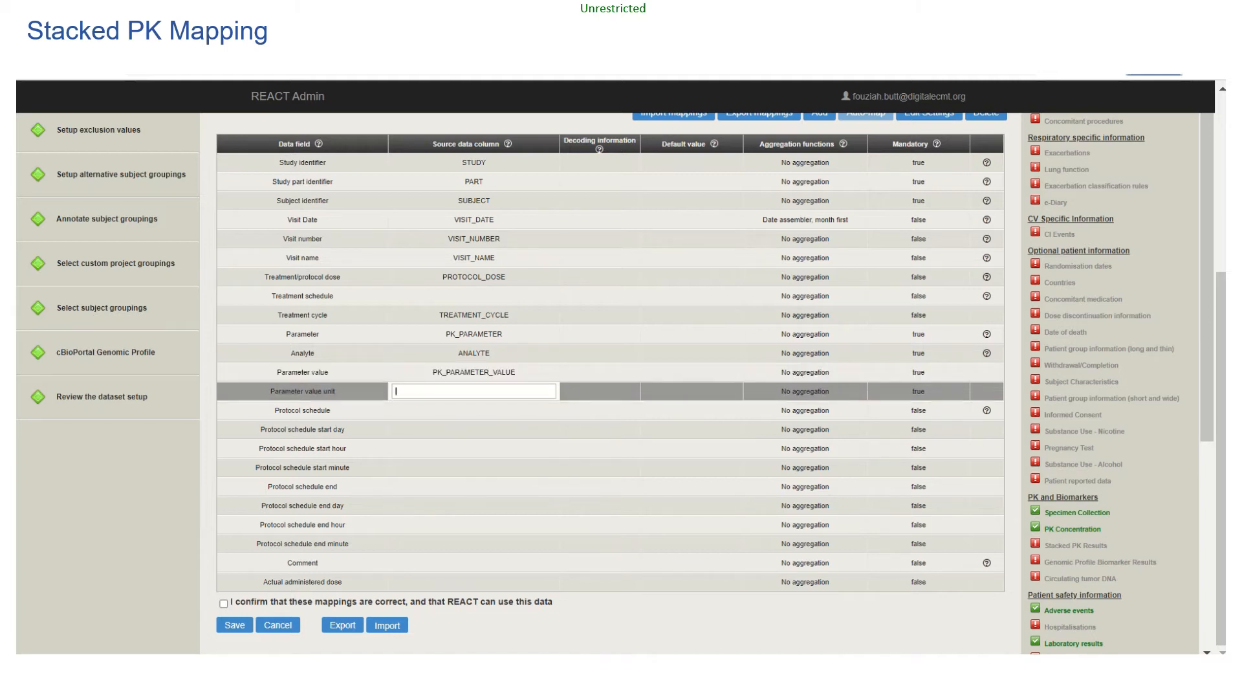
{"action": "type", "text": "pk"}
{"action": "key", "text": "Down"}
{"action": "key", "text": "Down"}
{"action": "key", "text": "Down"}
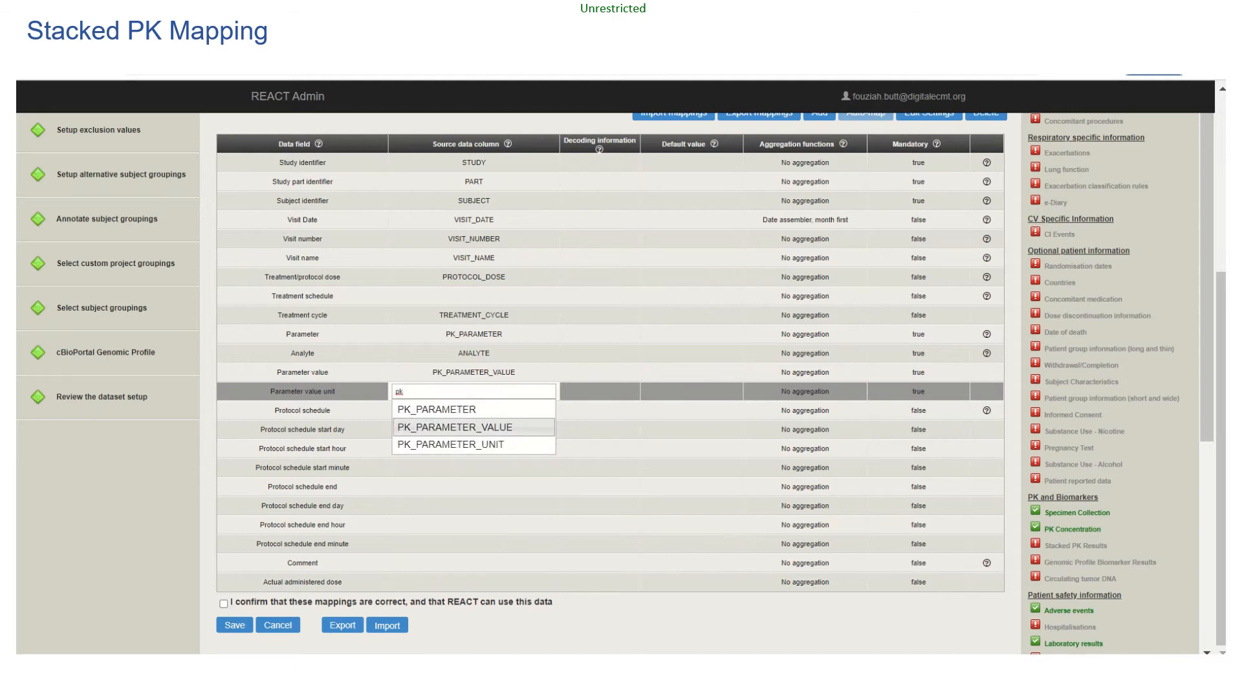
{"action": "key", "text": "Return"}
Step: Leave Protocol schedule unmapped and map the Protocol schedule start day field to the PROTOCOL_CYCLE_START_DAY source column
{"action": "left_click", "coordinate": [473, 410]}
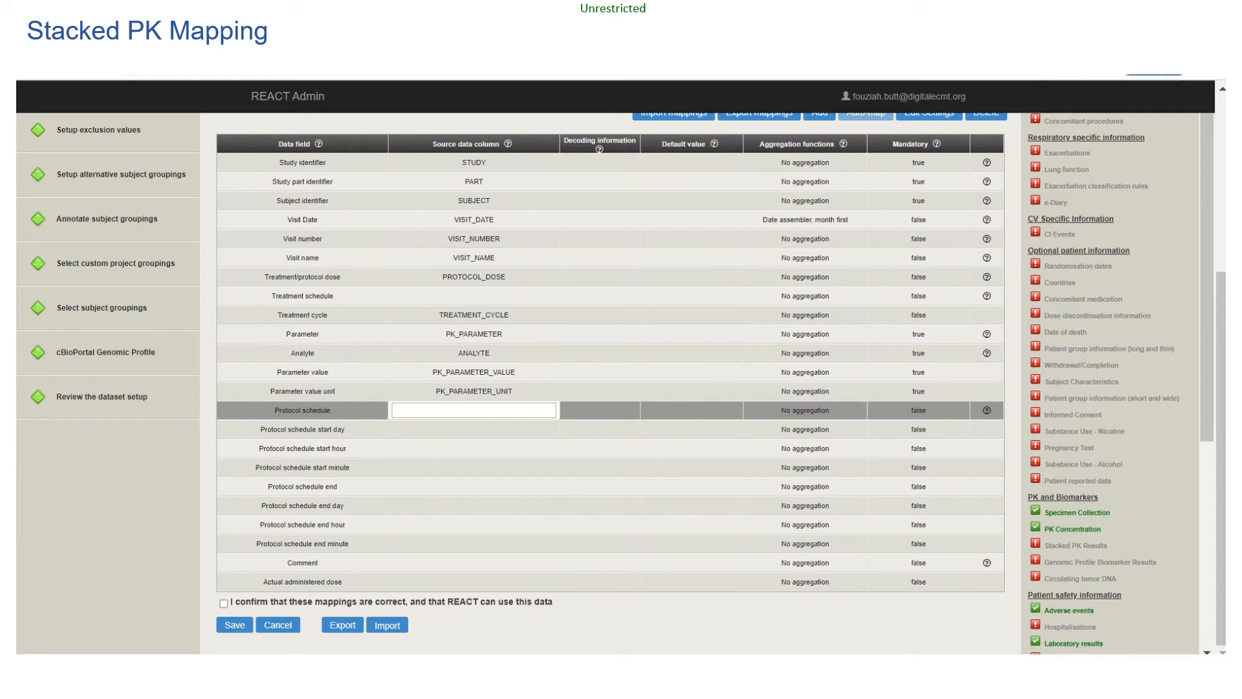
{"action": "left_click", "coordinate": [474, 430]}
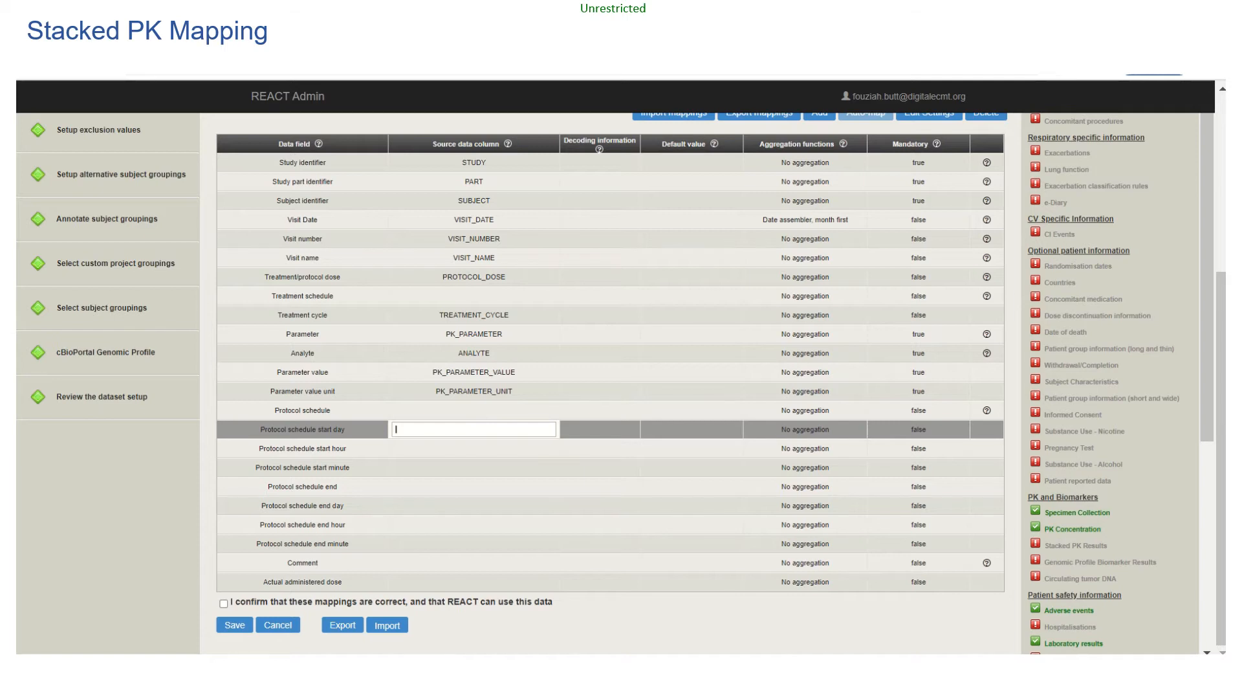
{"action": "type", "text": "prot"}
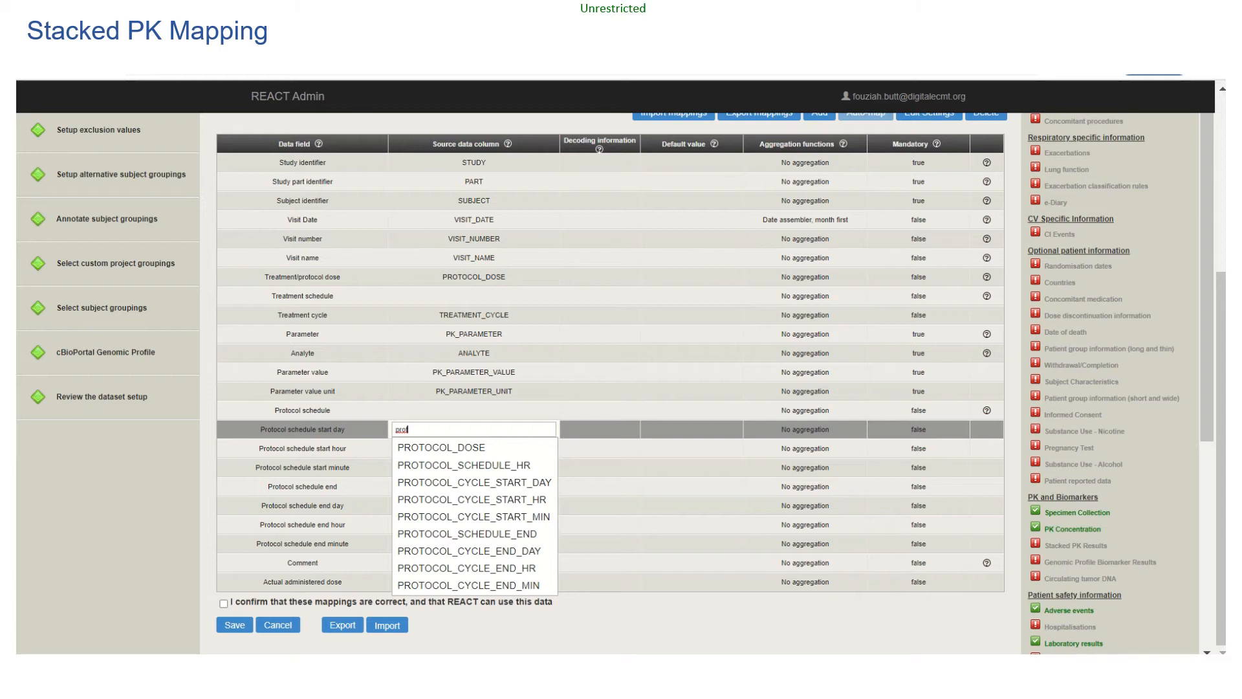
{"action": "type", "text": "o"}
{"action": "key", "text": "Down"}
{"action": "key", "text": "Down"}
{"action": "key", "text": "Down"}
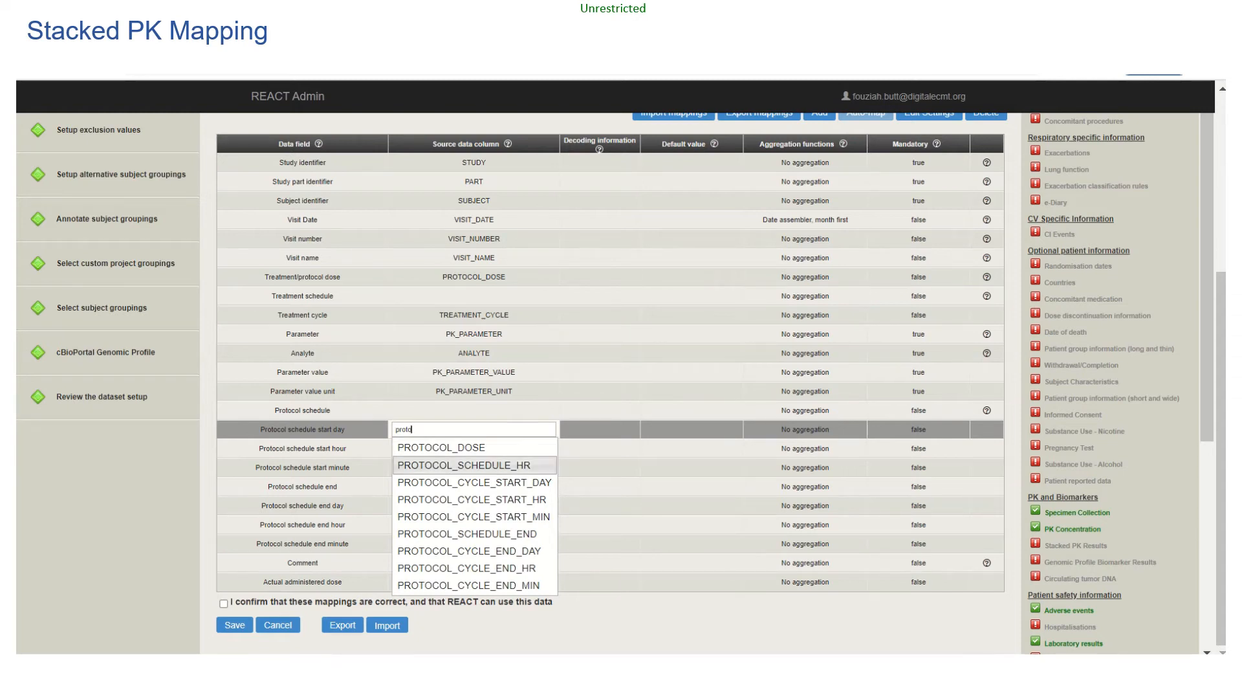
{"action": "key", "text": "Return"}
{"action": "key", "text": "Return"}
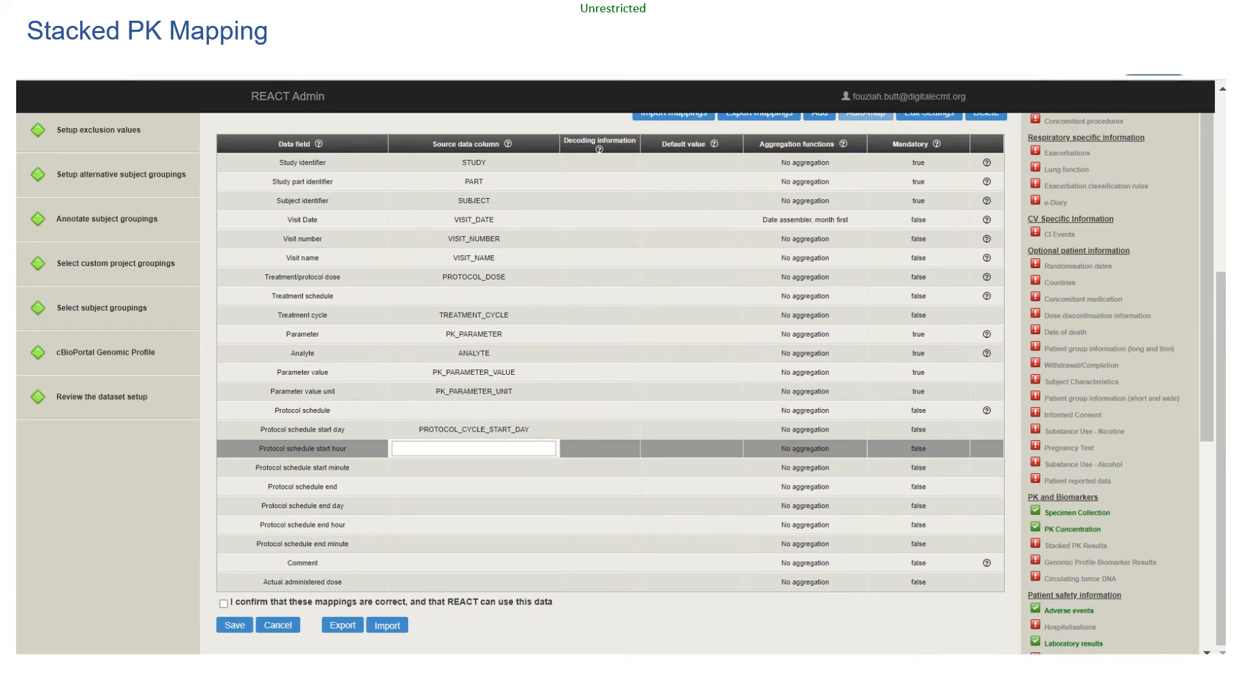
Step: Map the Actual administered dose field to the ACTUAL_DOSE_GIVEN source column
{"action": "left_click", "coordinate": [473, 582]}
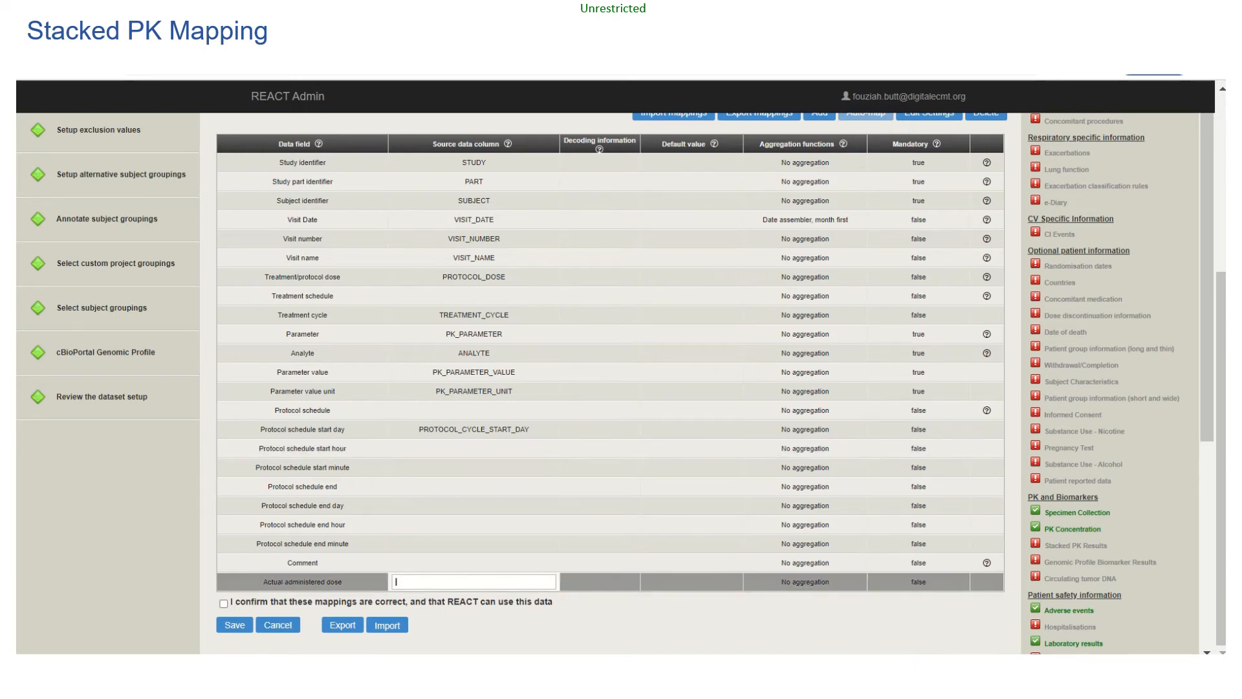
{"action": "type", "text": "ac"}
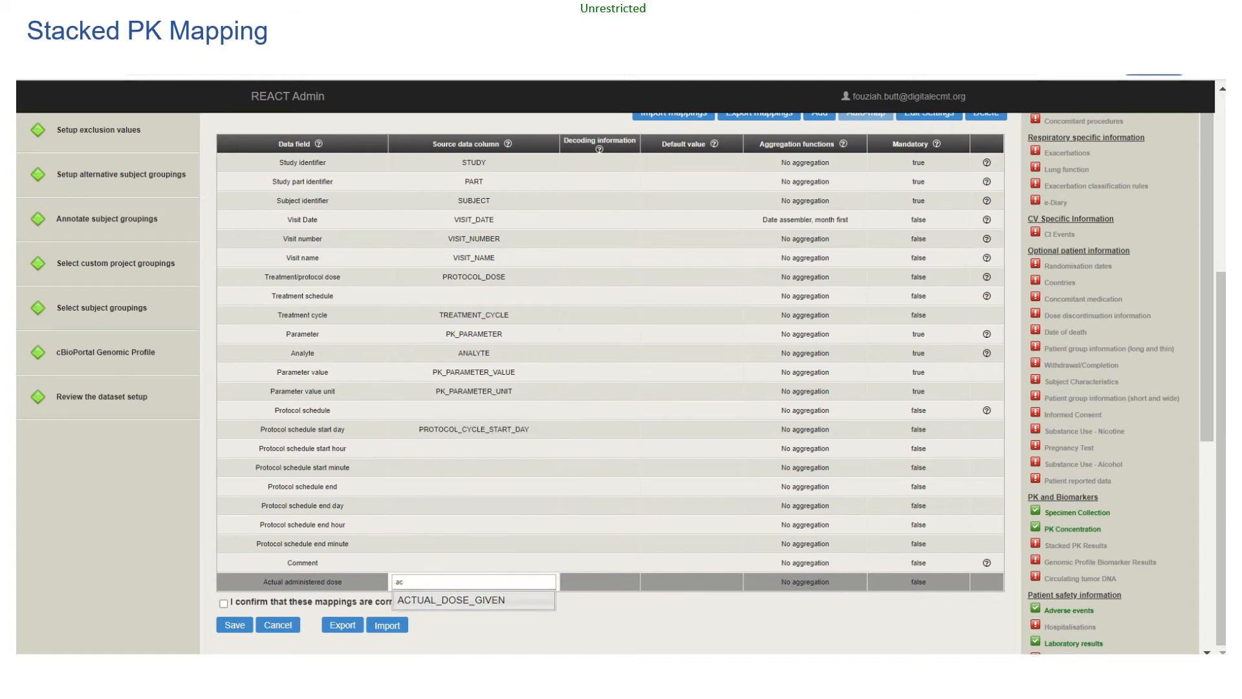
{"action": "key", "text": "Return"}
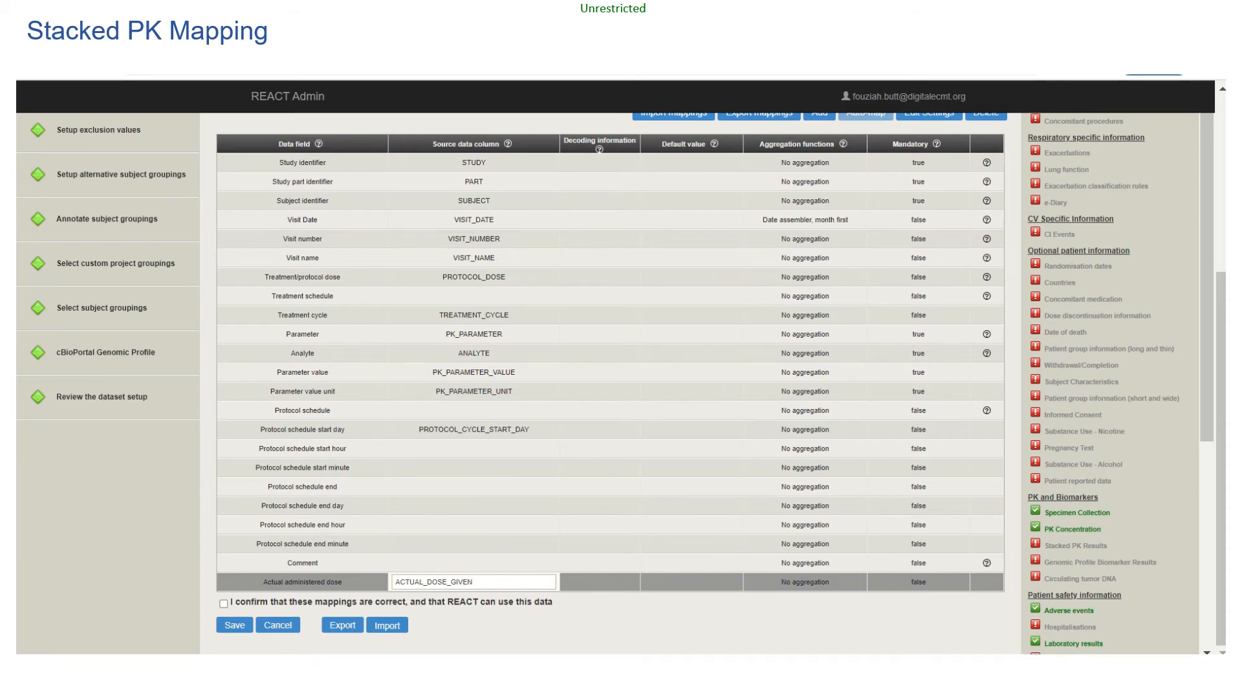
Step: Confirm that the Stacked PK Results mappings are correct and save them
{"action": "left_click", "coordinate": [223, 603]}
{"action": "left_click", "coordinate": [234, 624]}
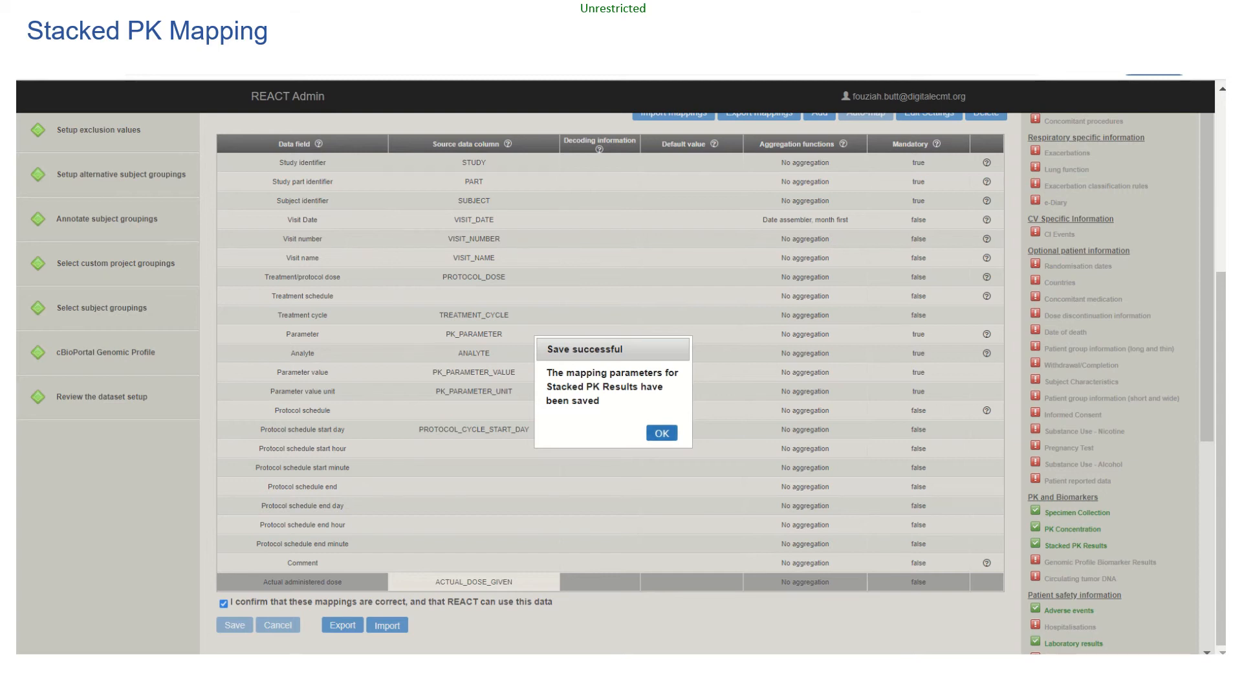
{"action": "left_click", "coordinate": [661, 433]}
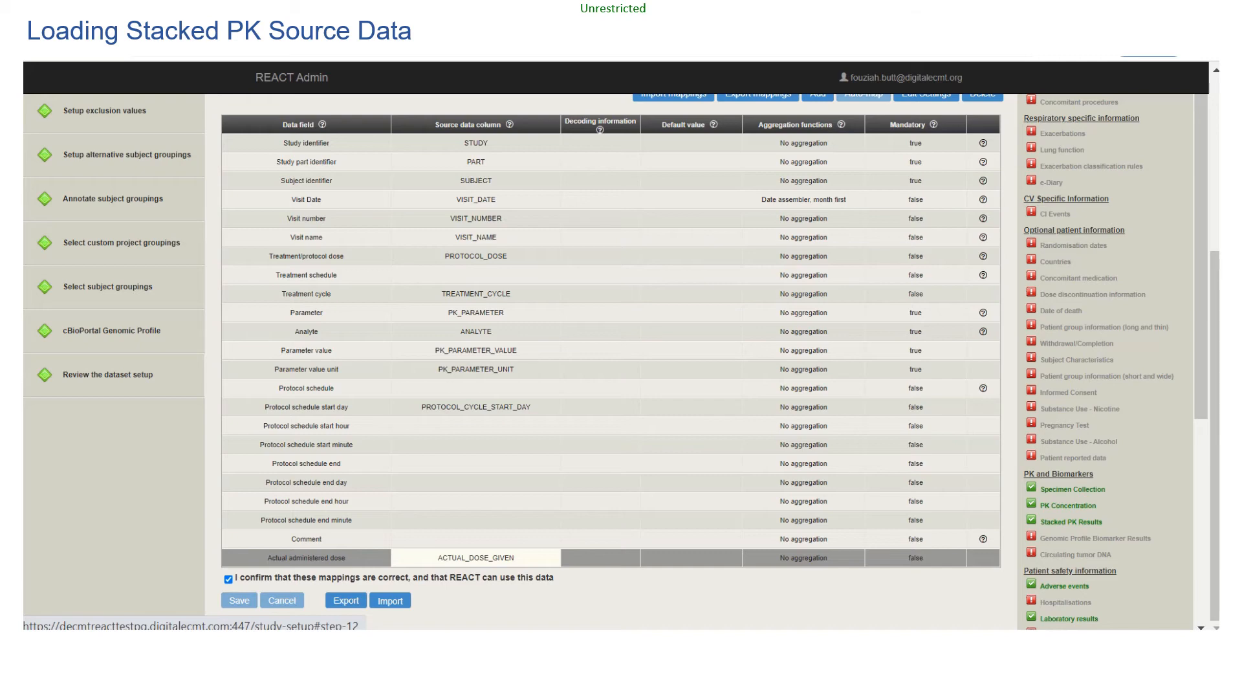
Step: Finish the Testing_1 dataset setup from its review summary and upload the dataset data into the system
{"action": "left_click", "coordinate": [108, 375]}
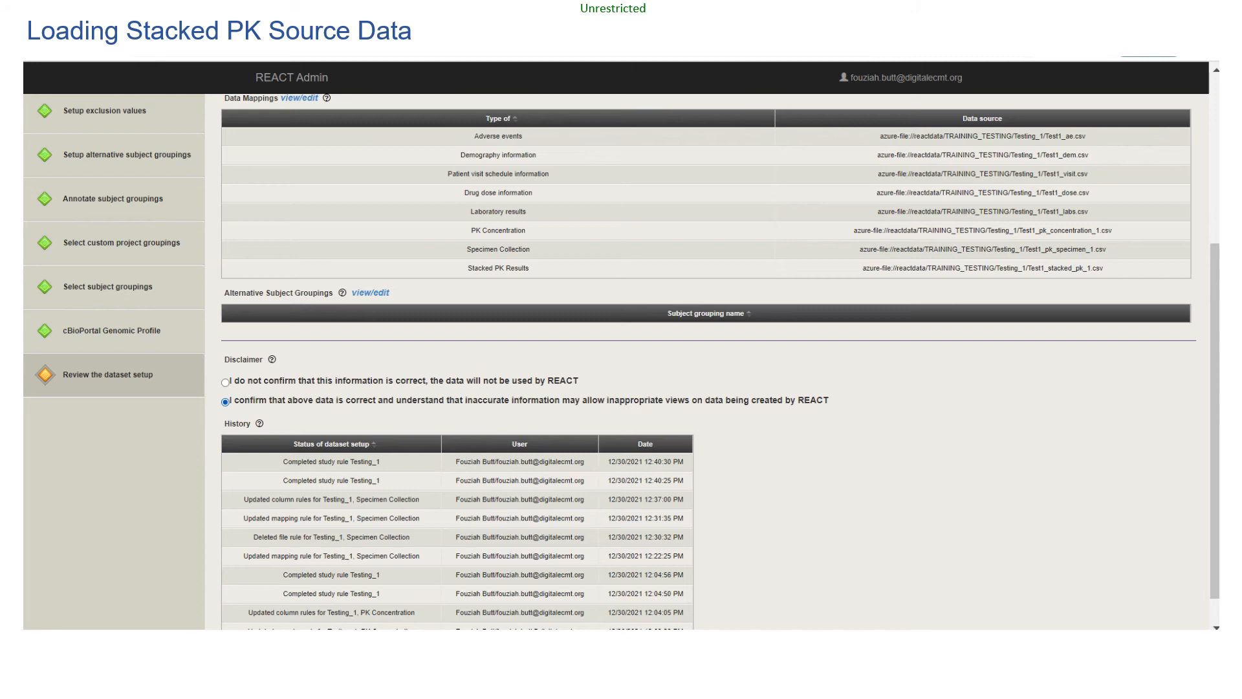
{"action": "scroll", "coordinate": [705, 362], "scroll_direction": "up", "scroll_amount": 5}
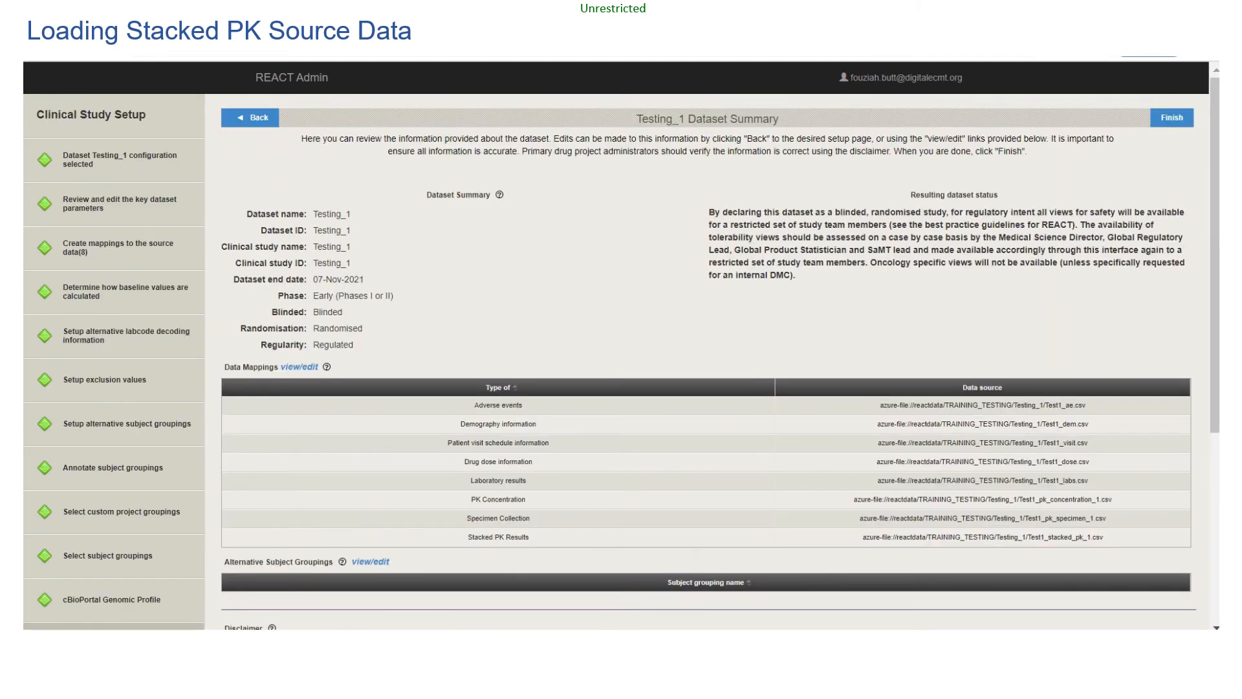
{"action": "left_click", "coordinate": [1171, 117]}
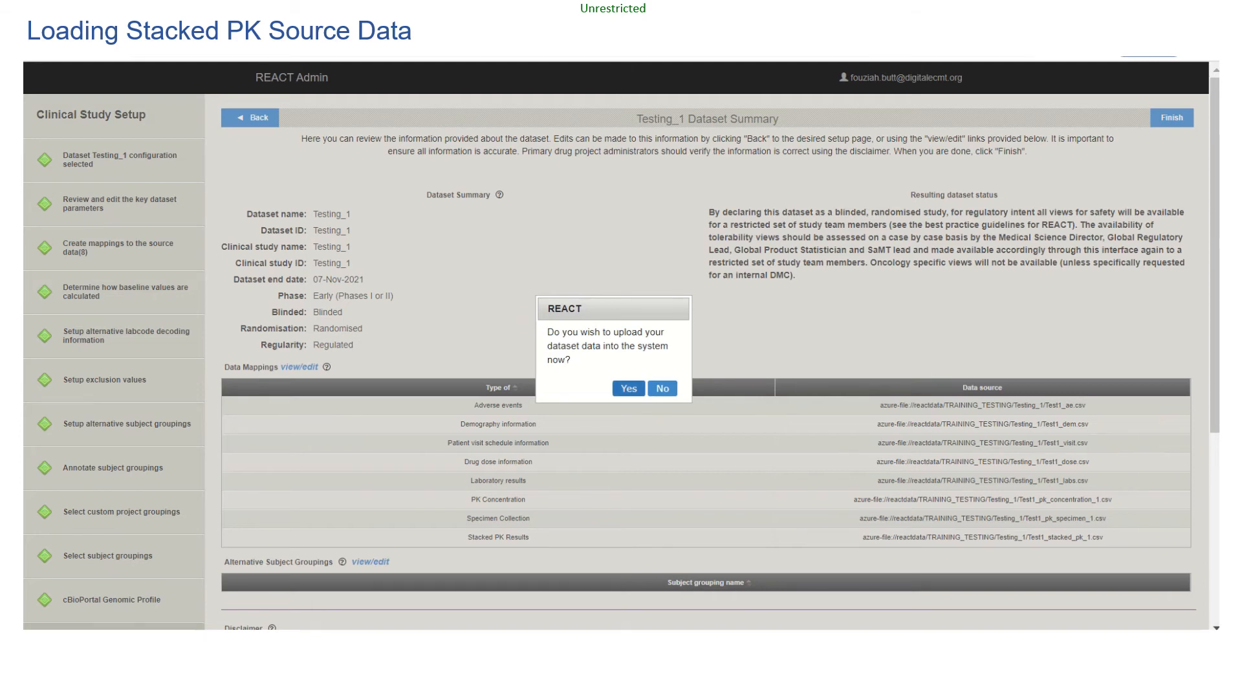
{"action": "left_click", "coordinate": [629, 388]}
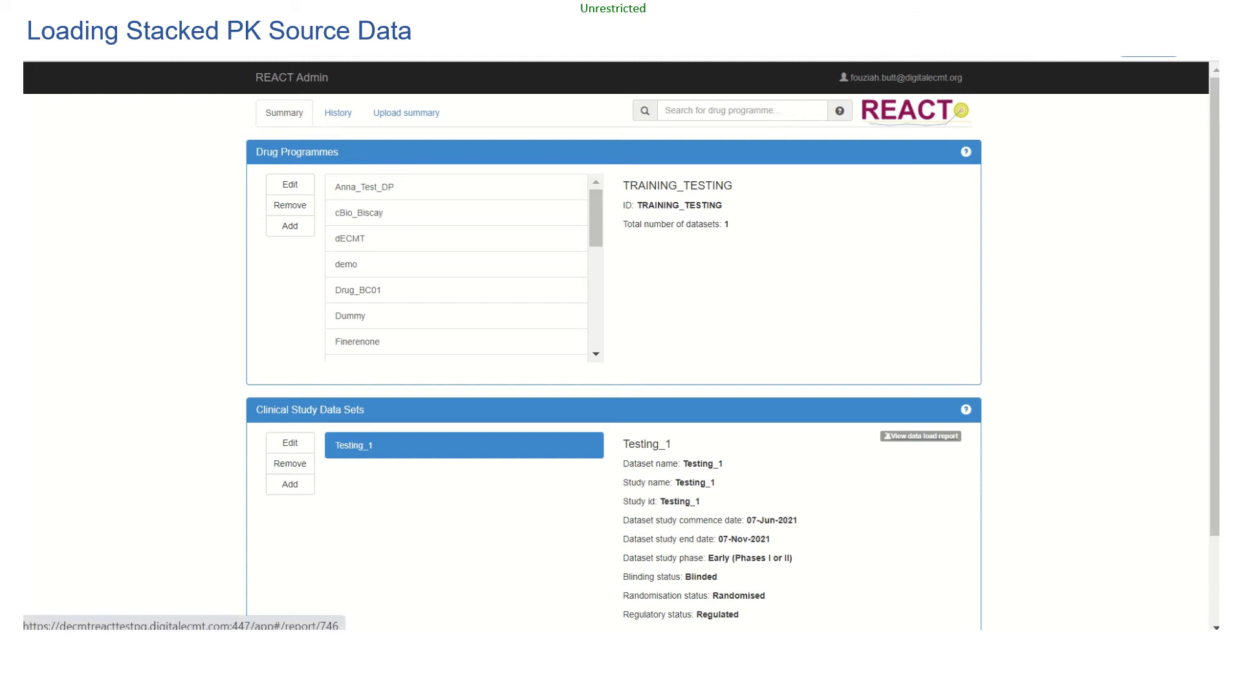
Step: Refresh the Testing_1 data load report and examine the source data table report of the 13:06 upload
{"action": "left_click", "coordinate": [921, 435]}
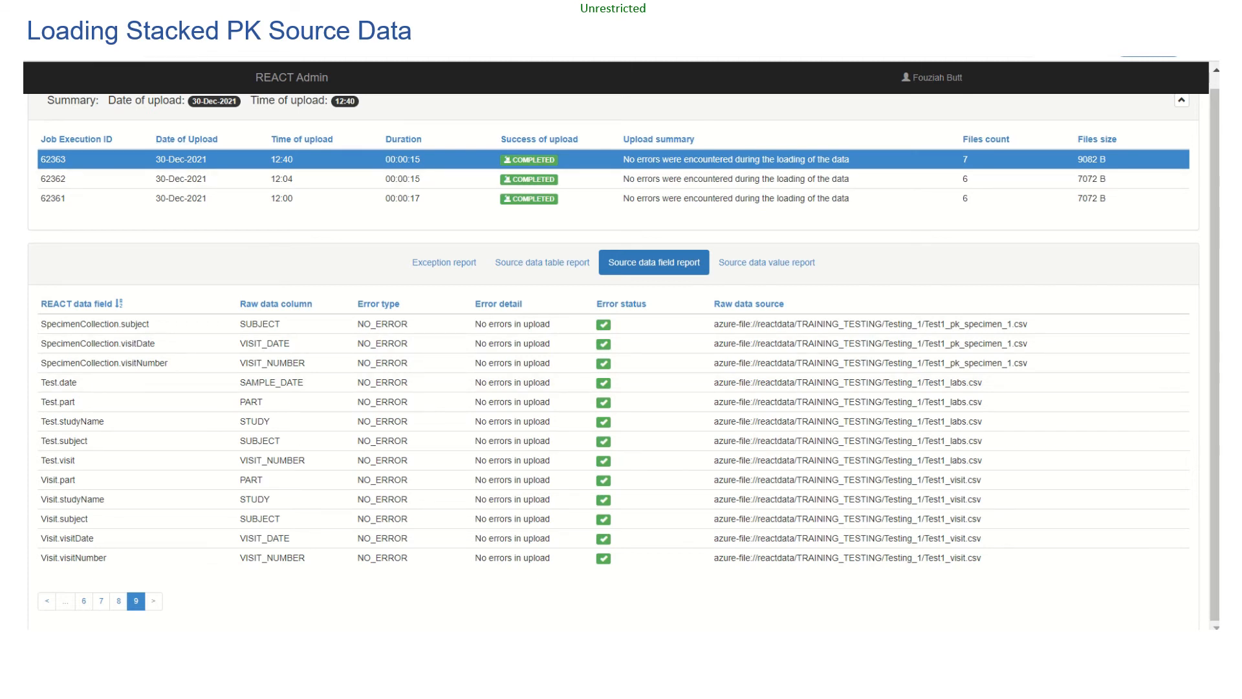
{"action": "key", "text": "F5"}
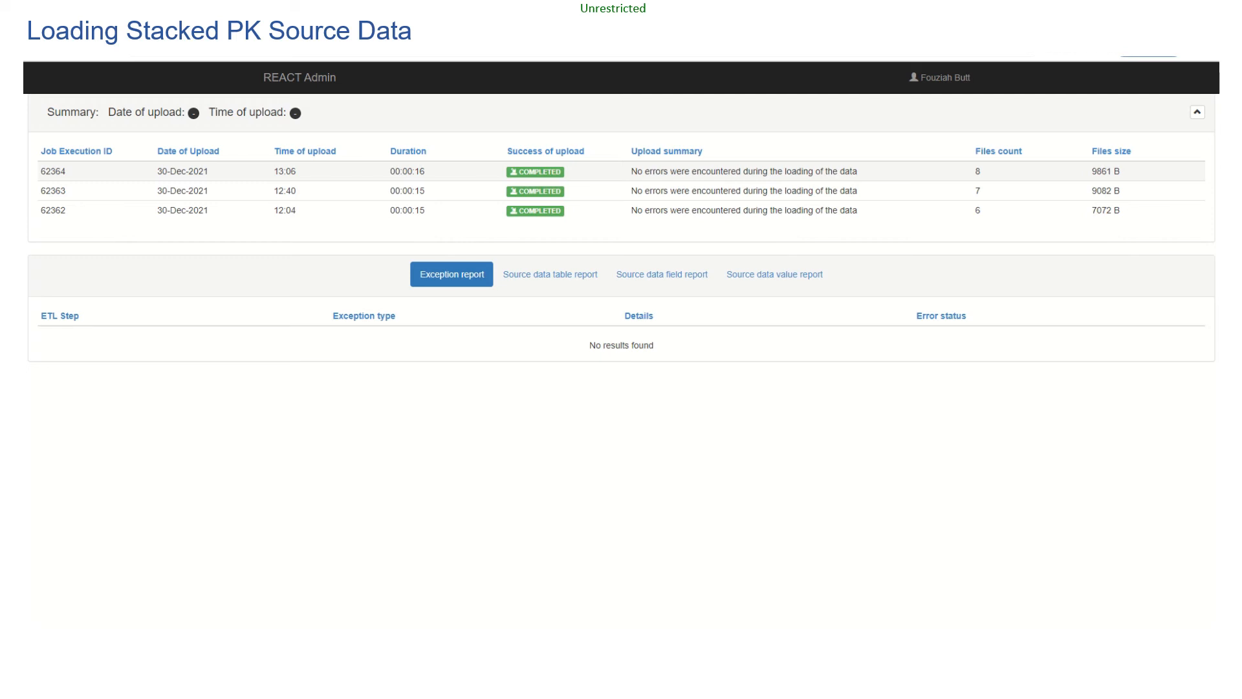
{"action": "left_click", "coordinate": [621, 172]}
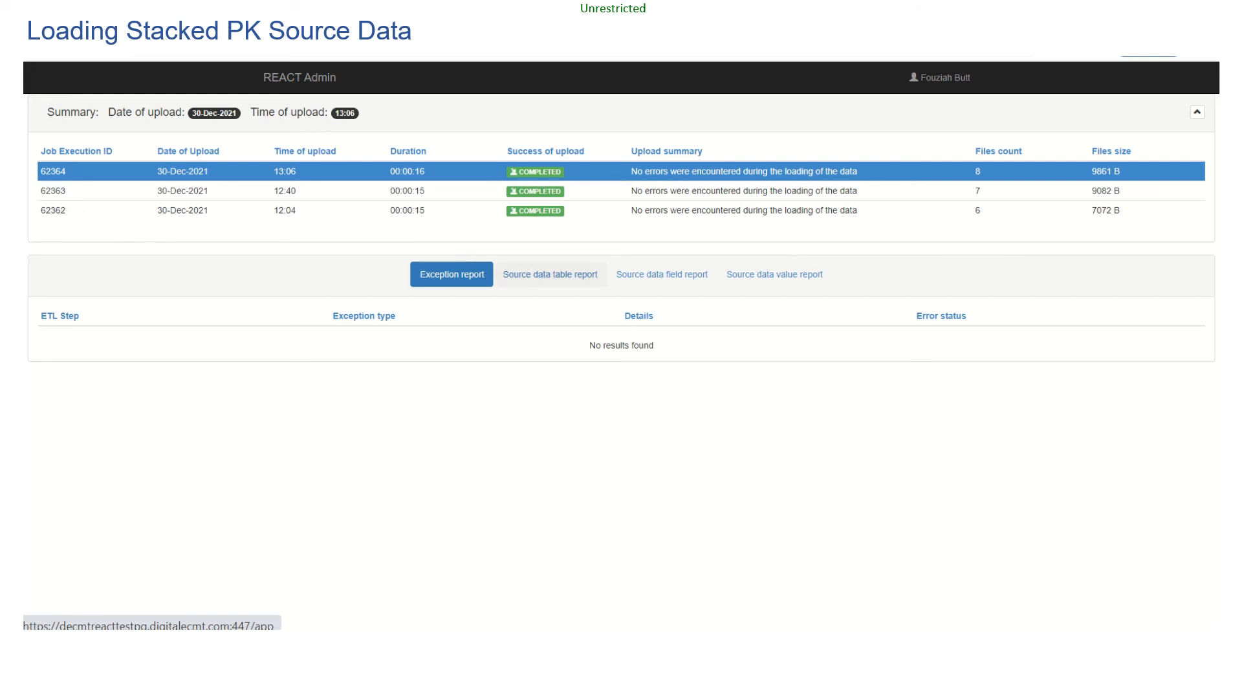
{"action": "left_click", "coordinate": [550, 274]}
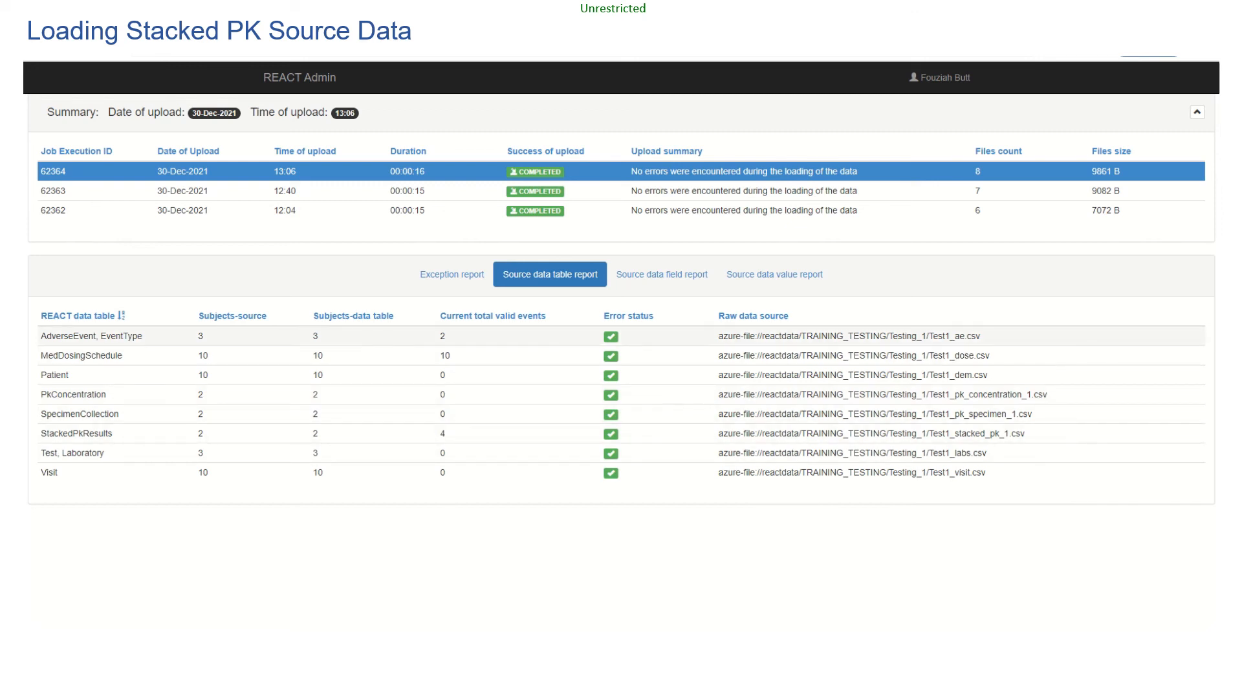
Step: Check the StackedPkResults fields in the source data field report, and open the source data value report
{"action": "left_click", "coordinate": [661, 274]}
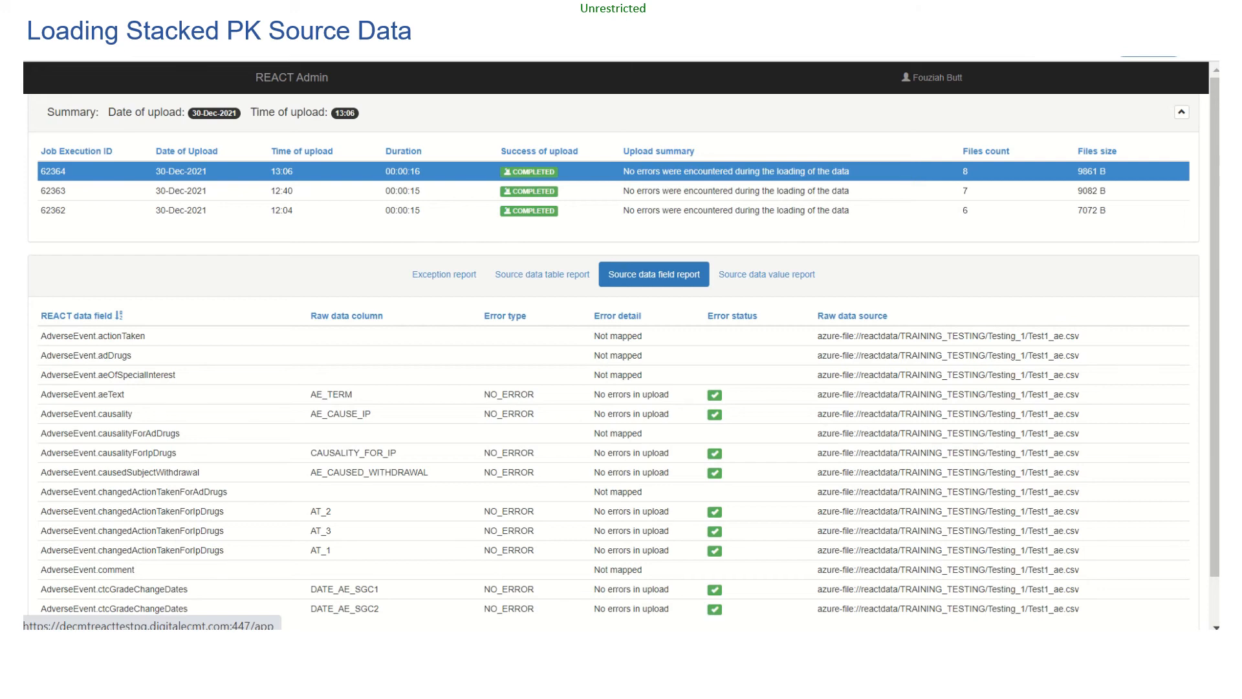
{"action": "scroll", "coordinate": [621, 349], "scroll_direction": "down", "scroll_amount": 1}
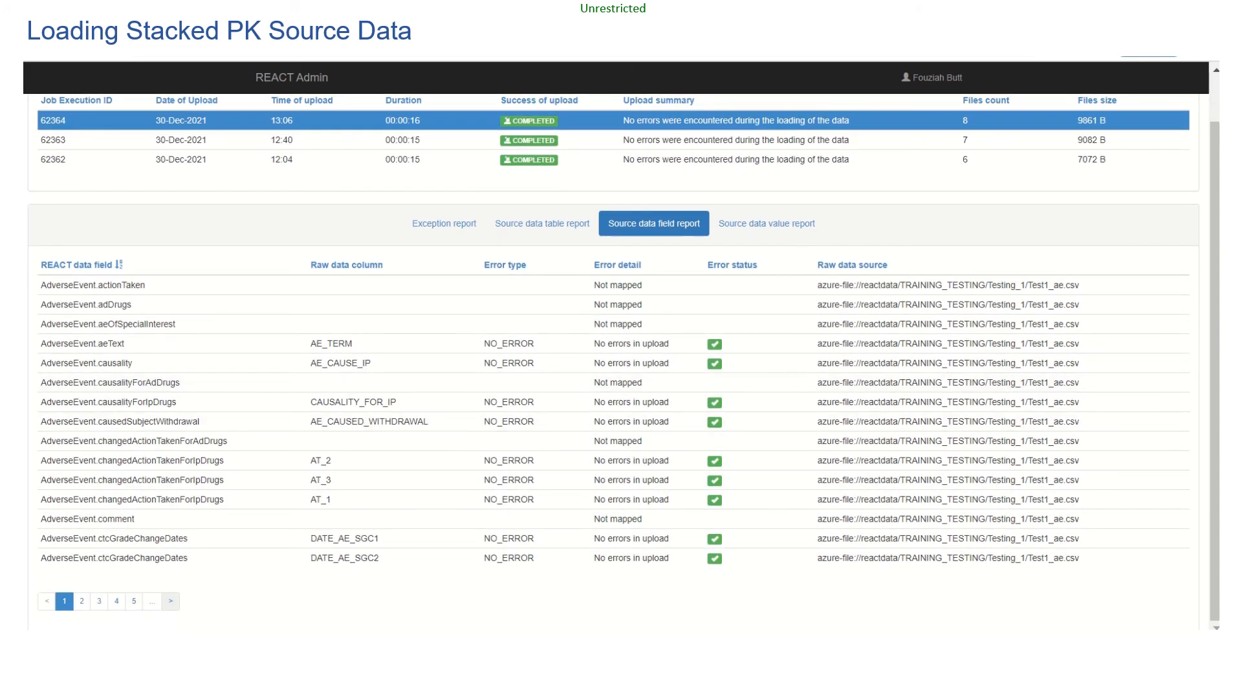
{"action": "left_click", "coordinate": [170, 601]}
{"action": "left_click", "coordinate": [170, 601]}
{"action": "left_click", "coordinate": [170, 601]}
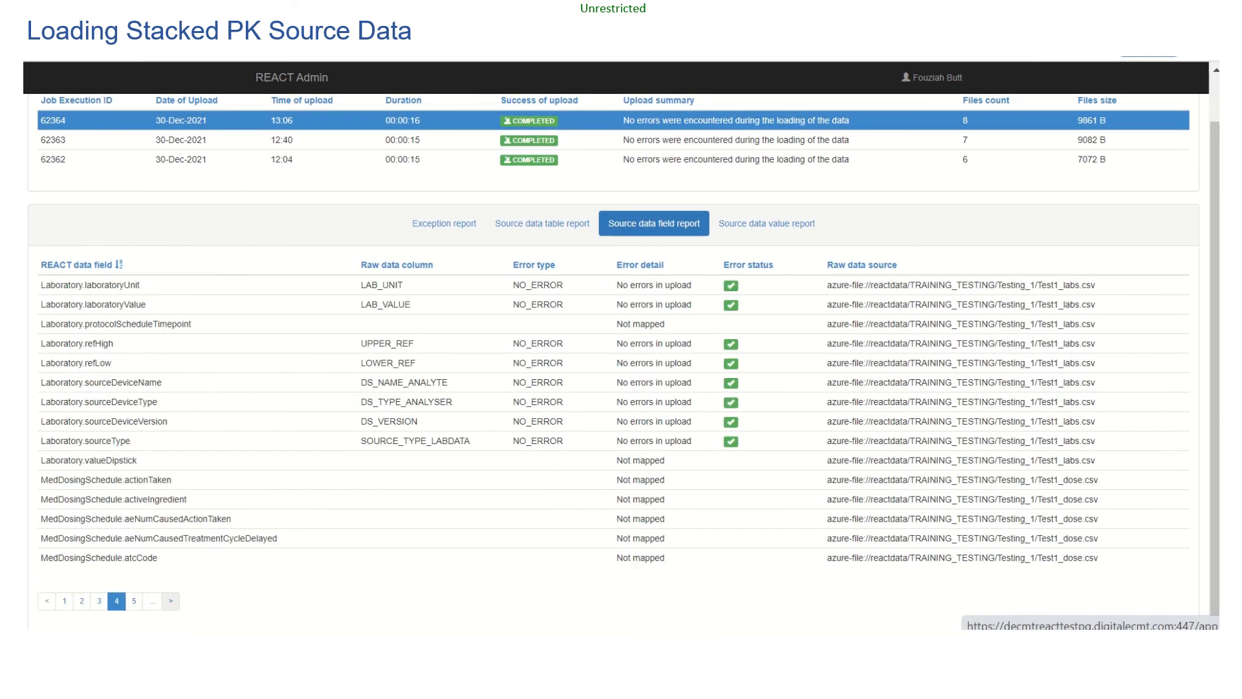
{"action": "left_click", "coordinate": [170, 601]}
{"action": "left_click", "coordinate": [170, 601]}
{"action": "left_click", "coordinate": [170, 601]}
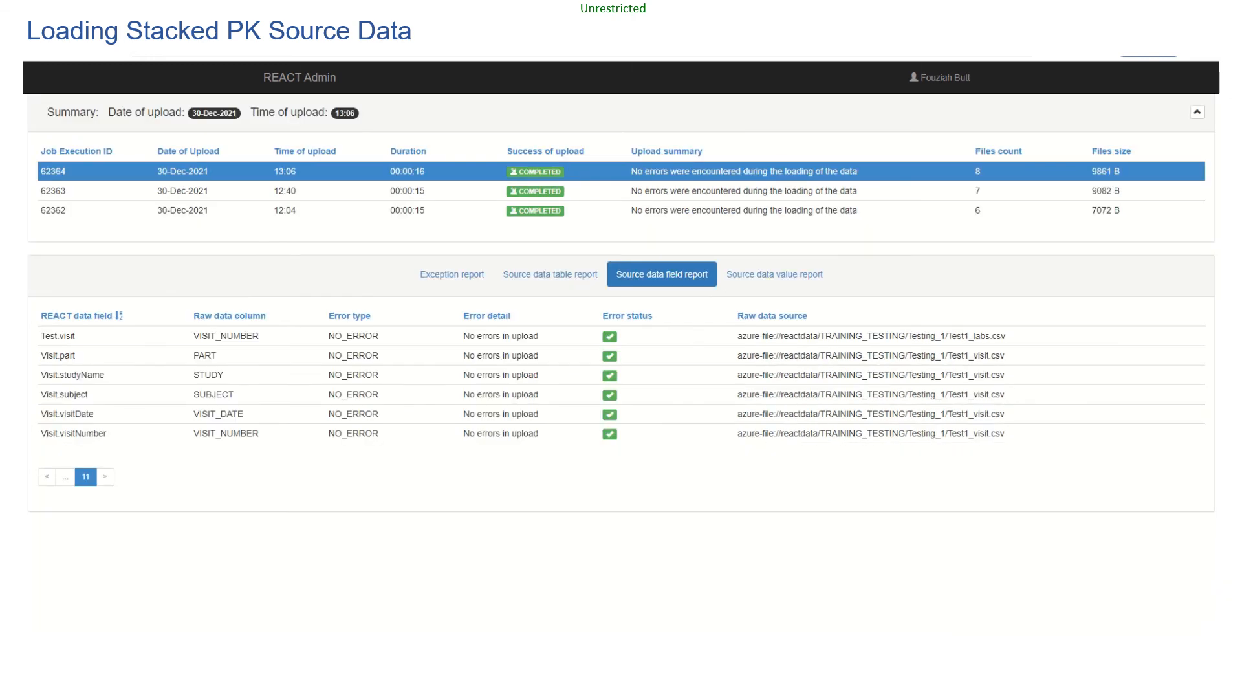
{"action": "left_click", "coordinate": [47, 476]}
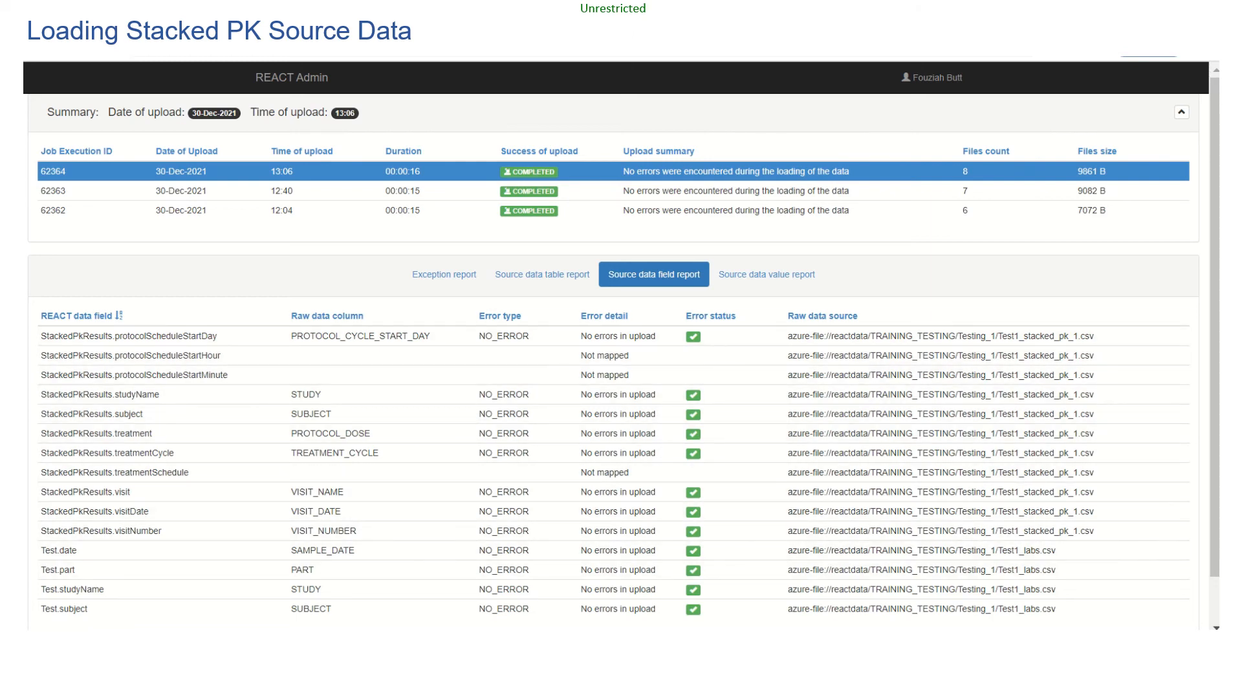
{"action": "left_click", "coordinate": [766, 275]}
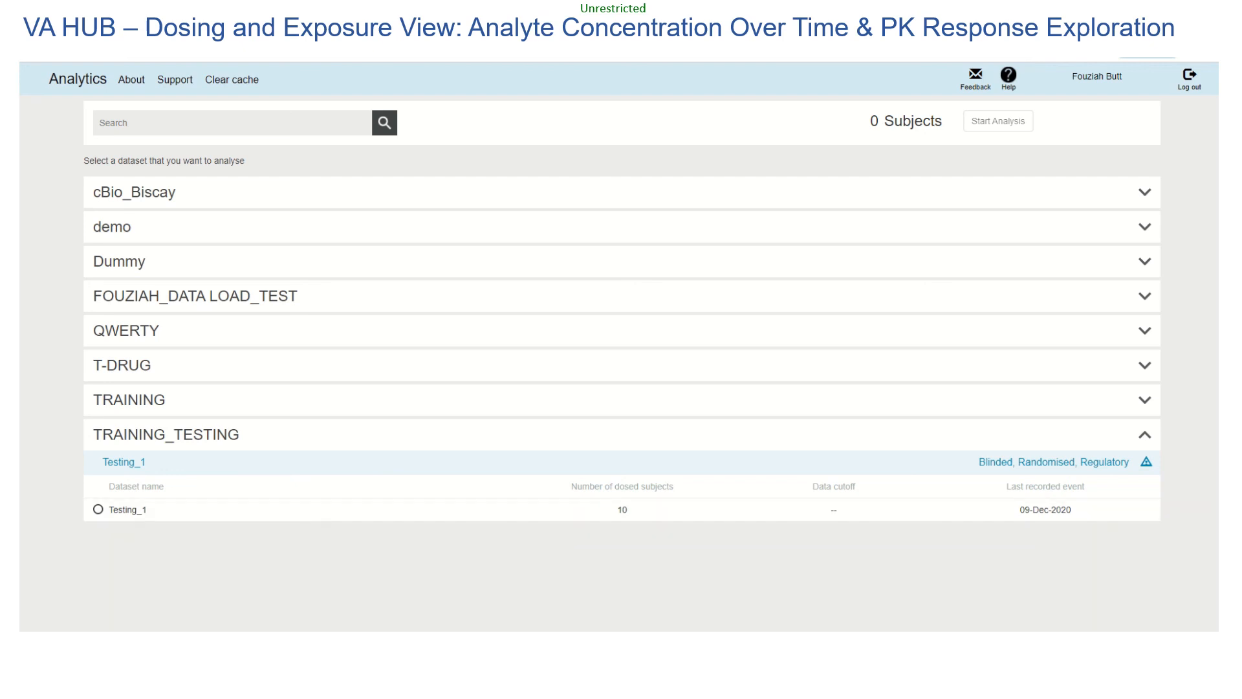
Step: In the Analytics application, start an analysis of the Testing_1 dataset and view the Dose Proportionality Exploration plot under Dosing & Exposure
{"action": "left_click", "coordinate": [98, 510]}
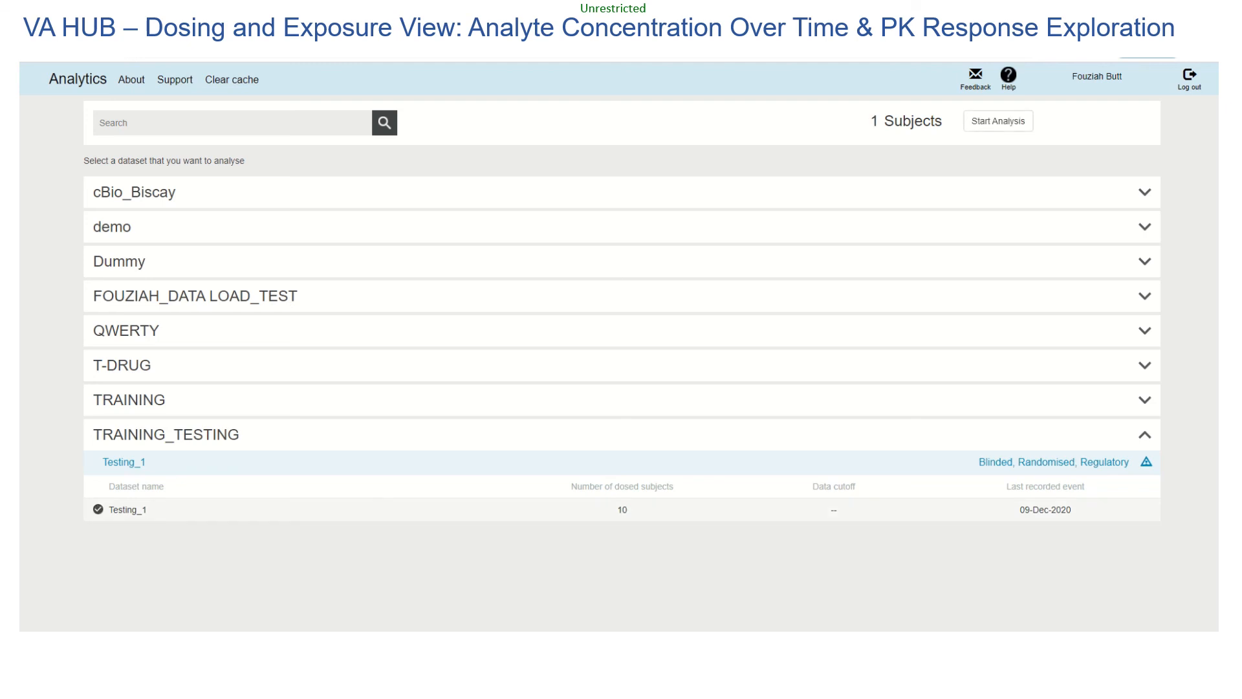
{"action": "left_click", "coordinate": [998, 121]}
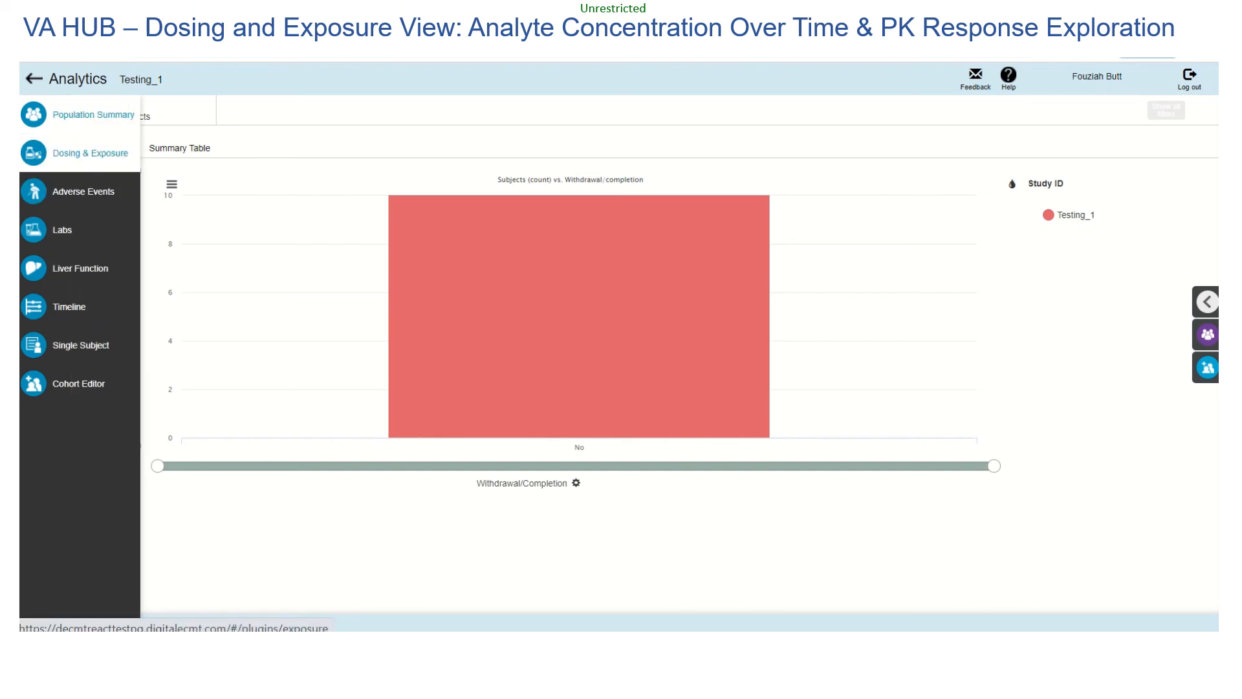
{"action": "left_click", "coordinate": [34, 153]}
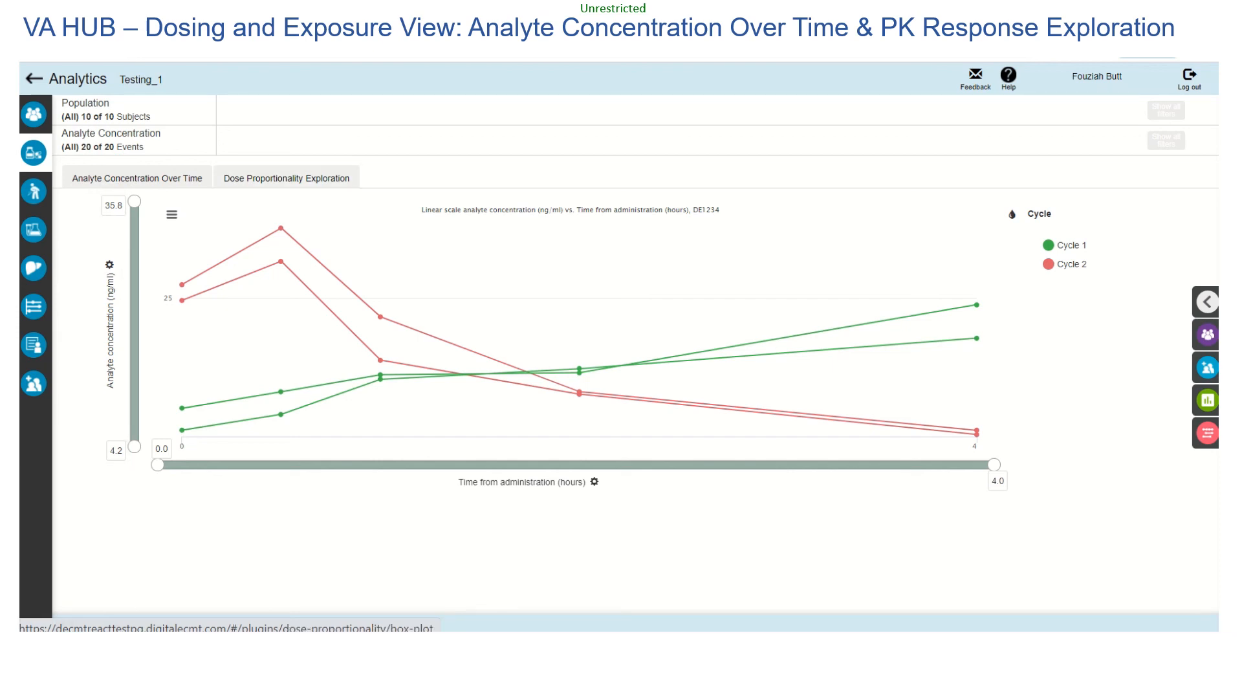
{"action": "left_click", "coordinate": [286, 177]}
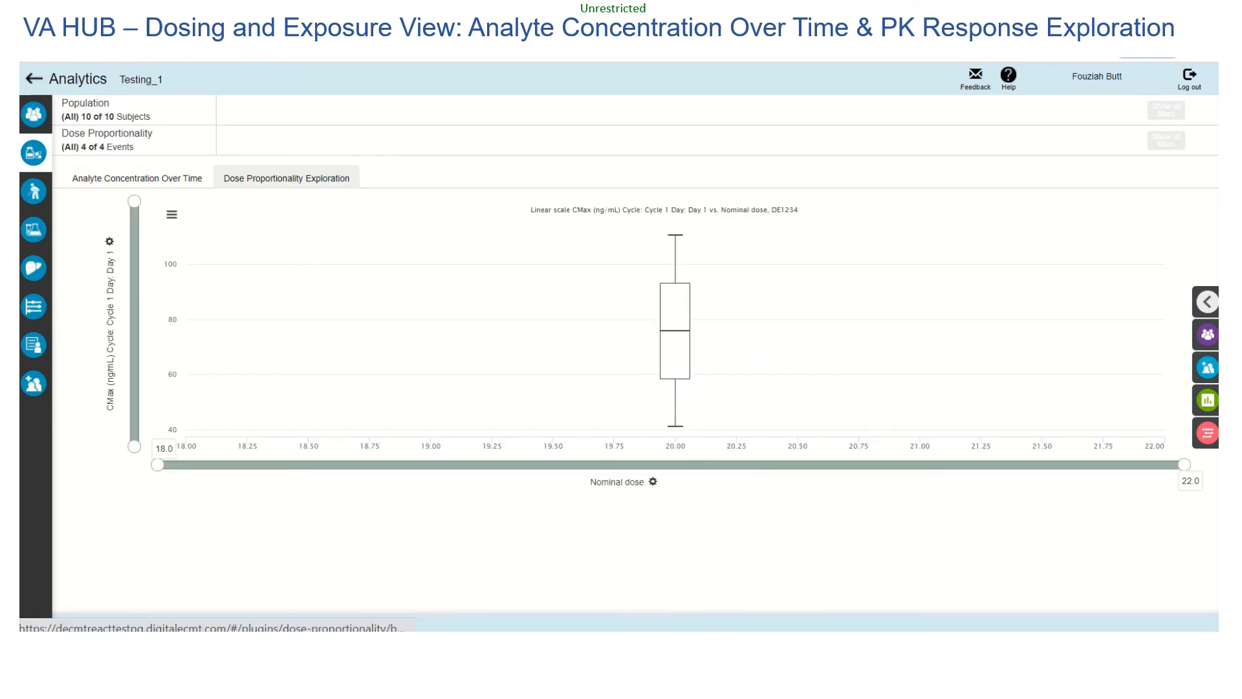